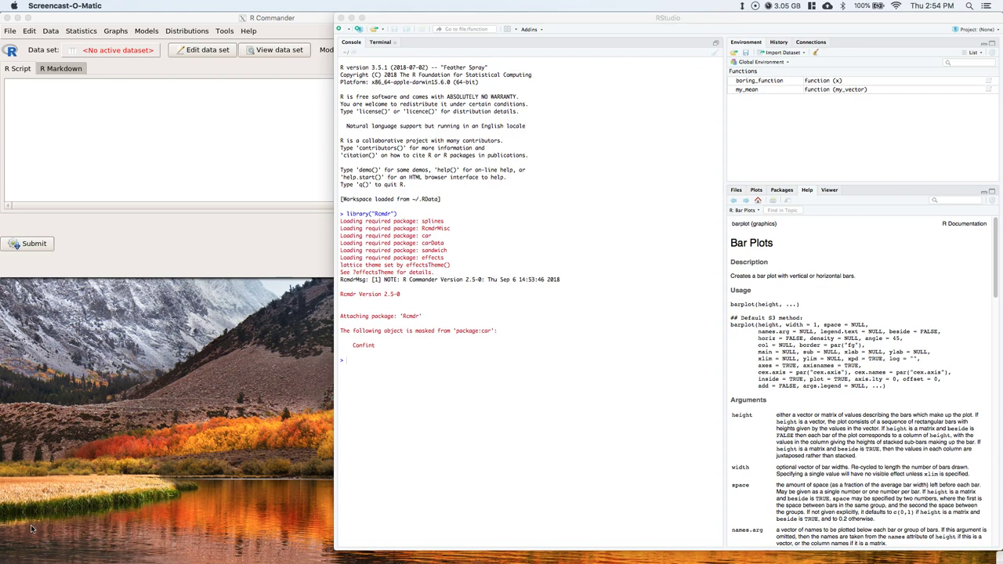
# - Bring R Commander to the front and start an import from an Excel file
pyautogui.click(146, 130)
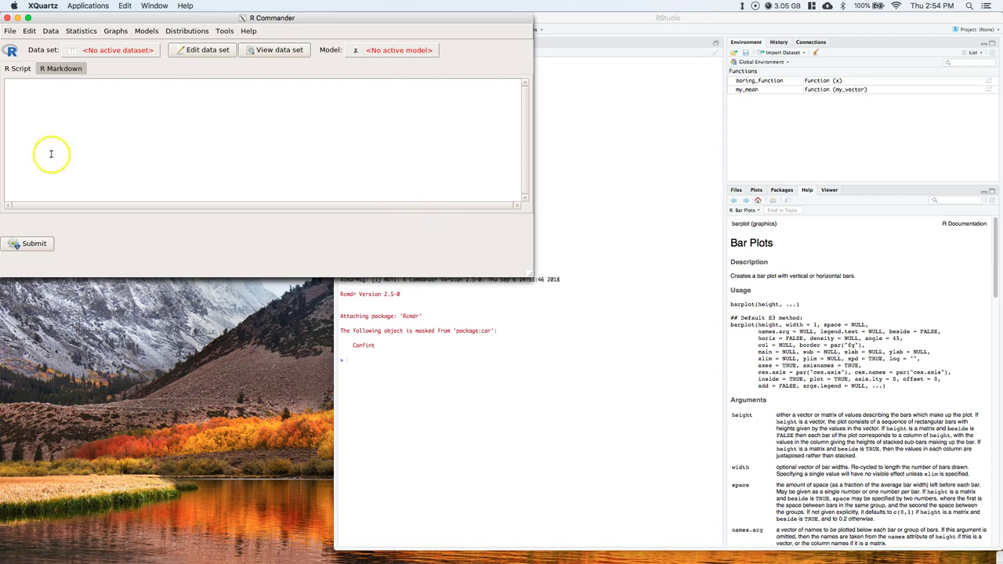
pyautogui.click(51, 30)
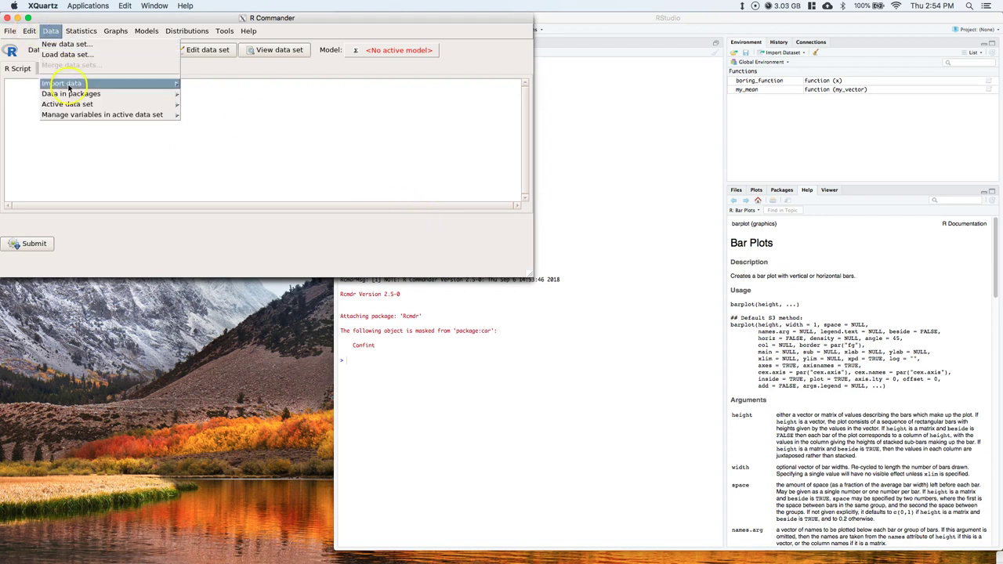
pyautogui.moveTo(78, 83)
pyautogui.click(228, 149)
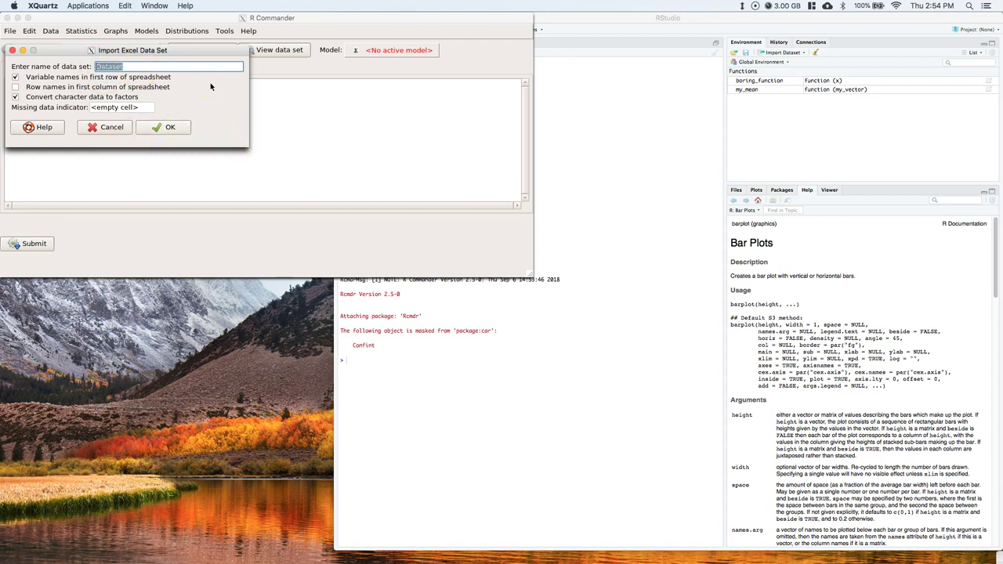
# - Name the dataset 'Practive' and browse to the Downloads folder for the spreadsheet
pyautogui.write('Practiv')
pyautogui.write('e')
pyautogui.click(163, 127)
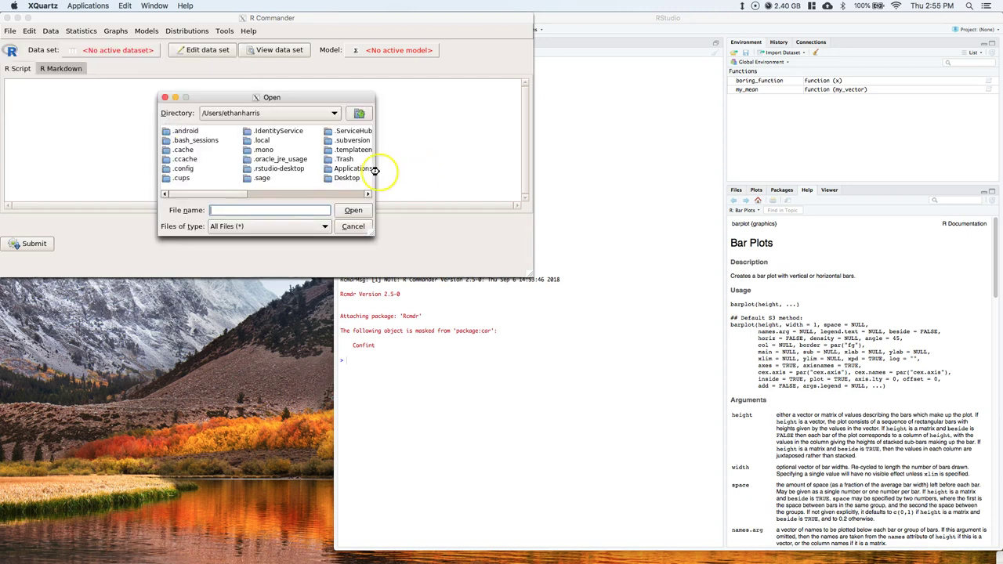
pyautogui.click(232, 194)
pyautogui.moveTo(231, 194); pyautogui.dragTo(275, 194)
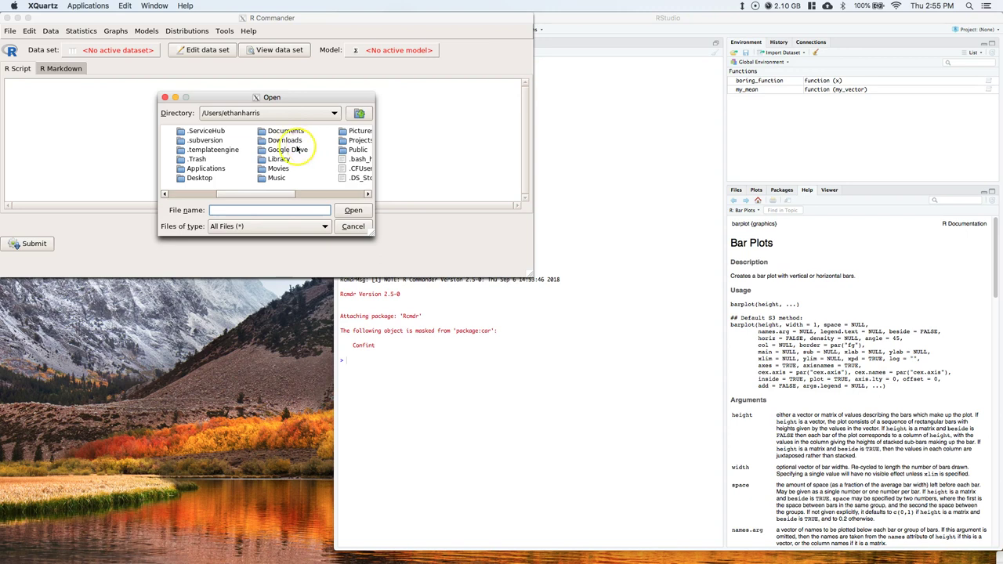
pyautogui.doubleClick(289, 142)
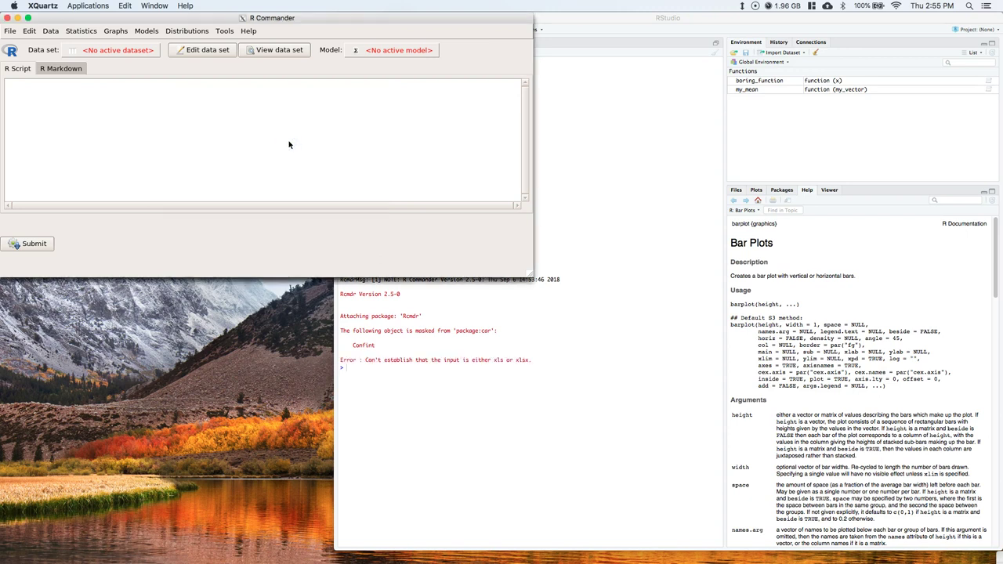
# - Start a new Excel import and name the dataset Practice
pyautogui.click(81, 30)
pyautogui.click(52, 31)
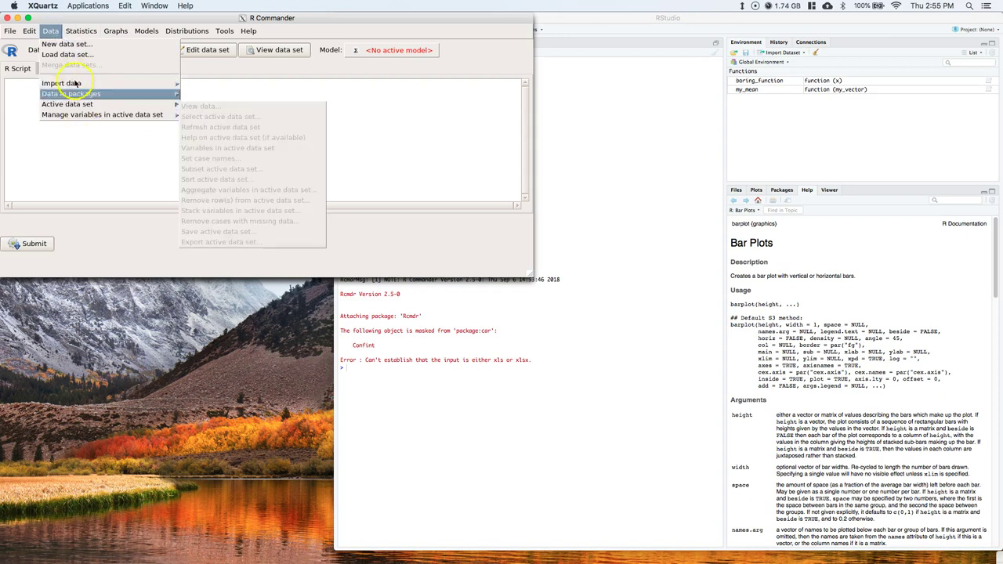
pyautogui.moveTo(88, 83)
pyautogui.click(213, 149)
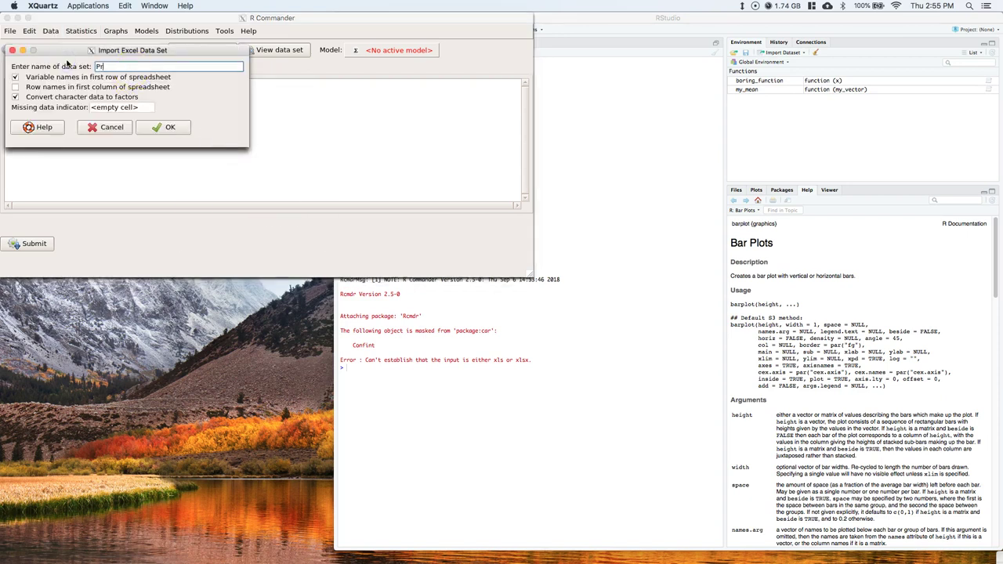
pyautogui.write('Pract')
pyautogui.press('Return')
# - Load clean lab 1.xlsx from Downloads as the Practice dataset
pyautogui.click(259, 208)
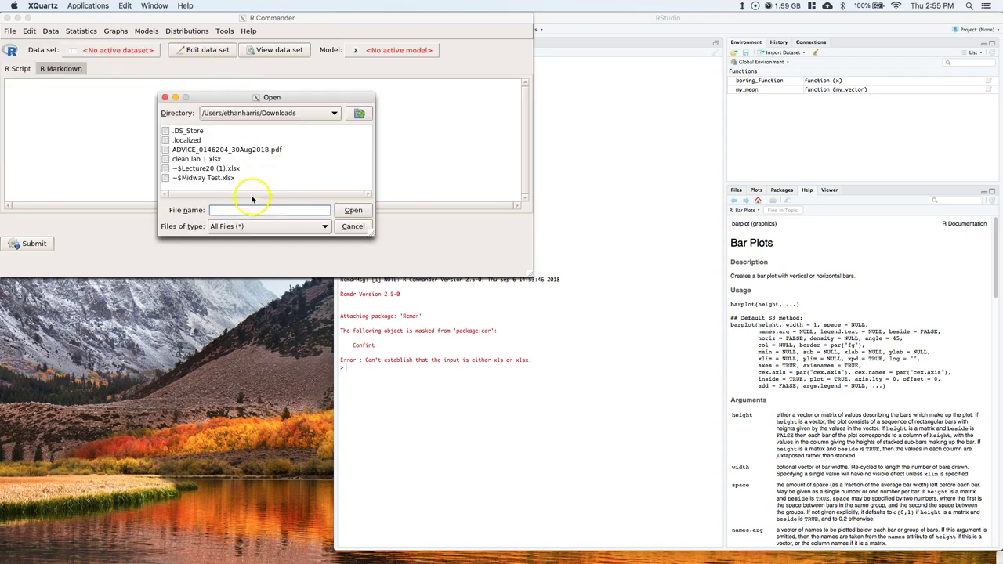
pyautogui.click(200, 160)
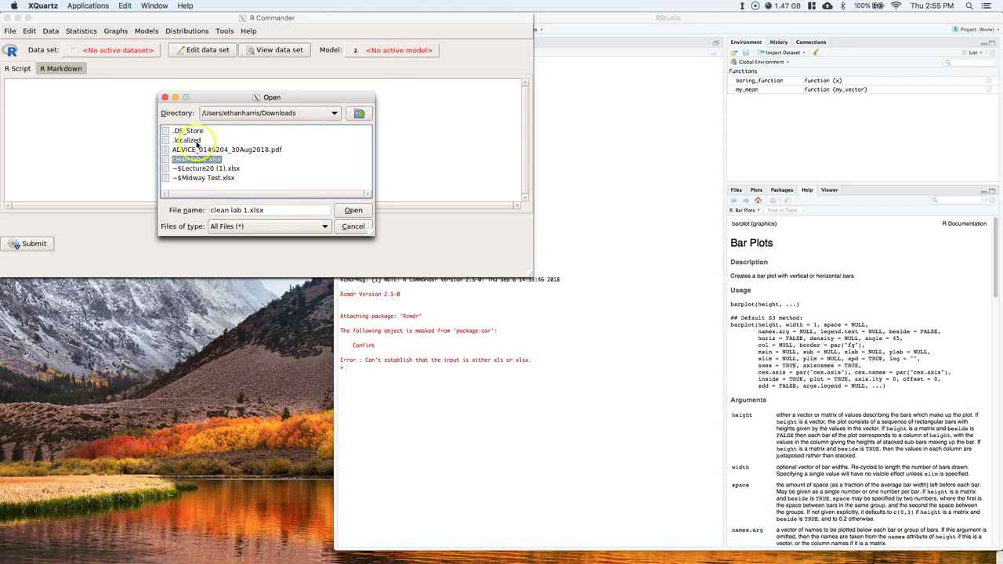
pyautogui.click(353, 210)
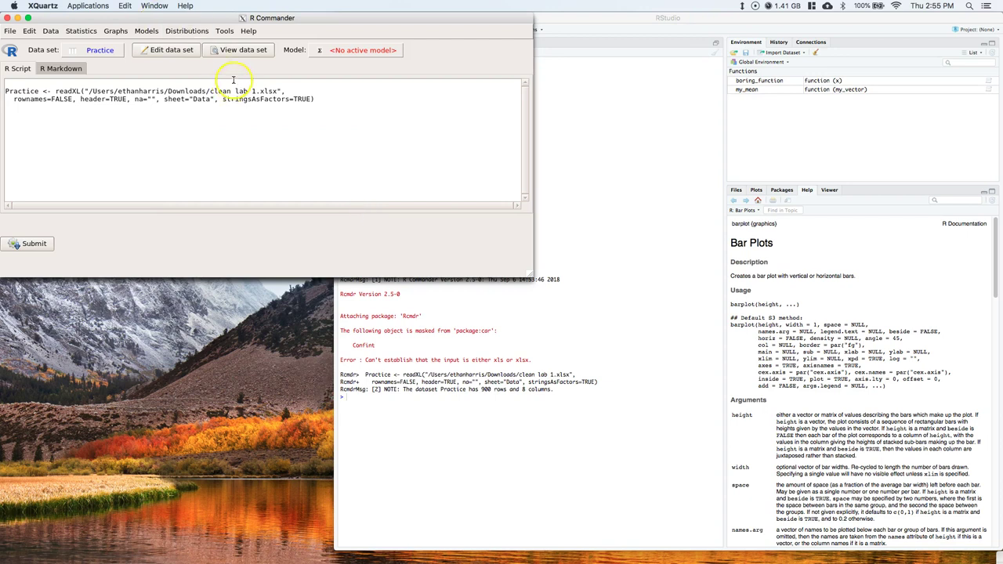
# - Set up a two-way table with sex as rows and political.affiliation as columns
pyautogui.click(81, 31)
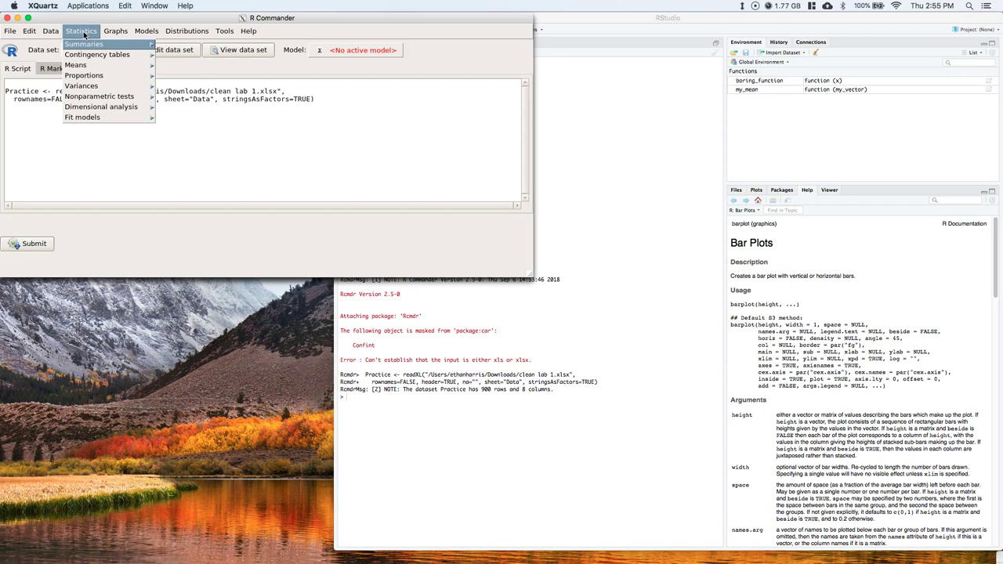
pyautogui.moveTo(94, 55)
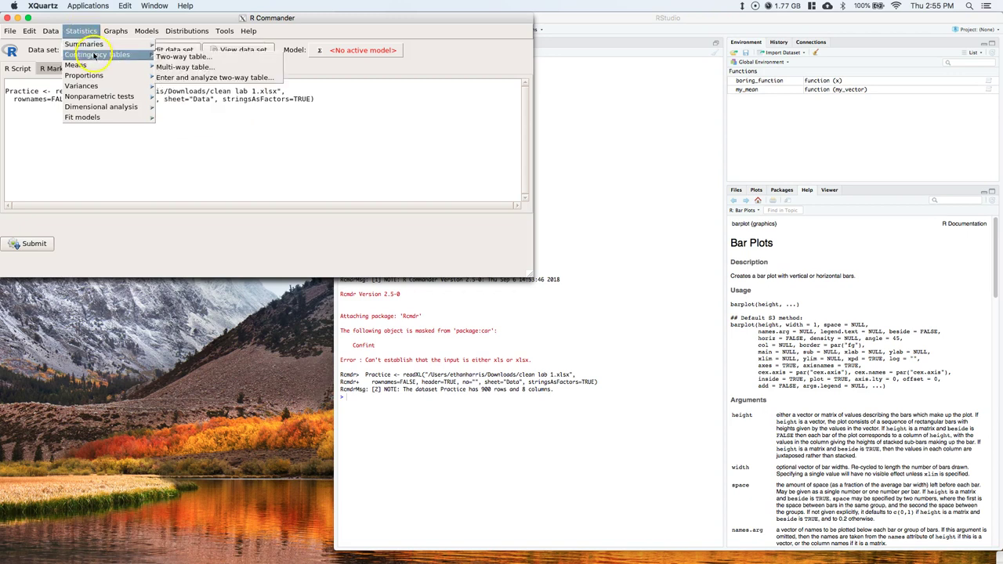
pyautogui.click(212, 60)
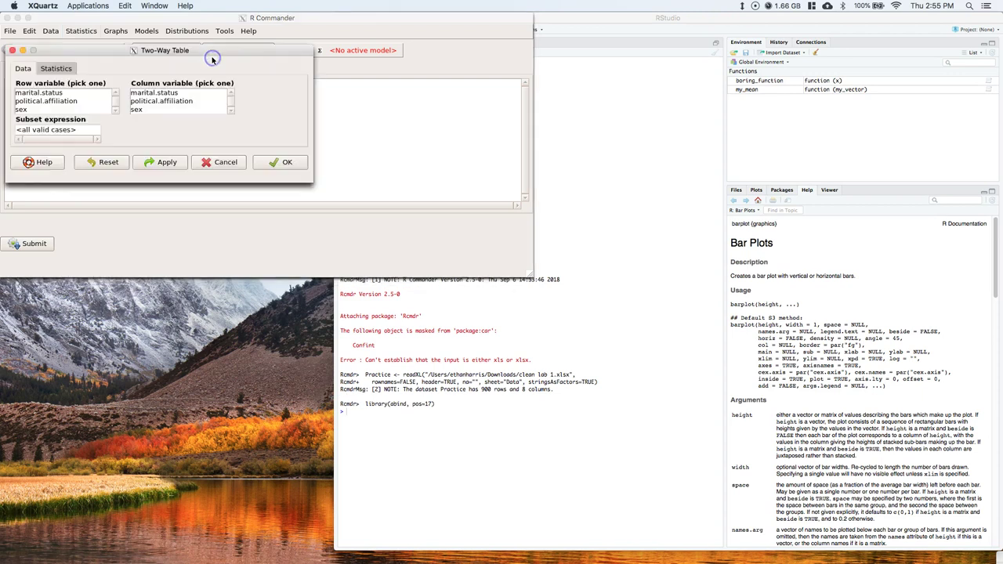
pyautogui.click(155, 103)
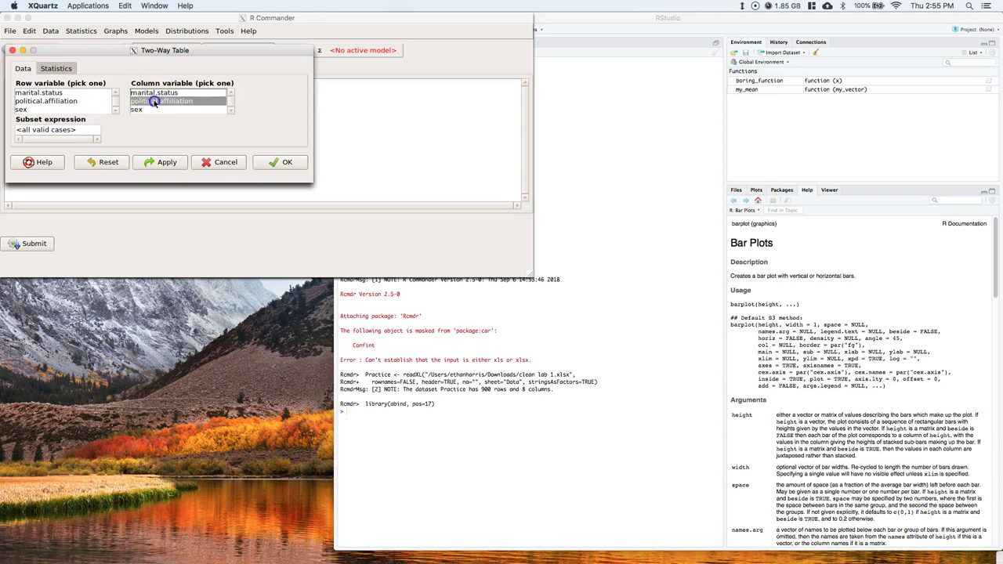
pyautogui.click(21, 109)
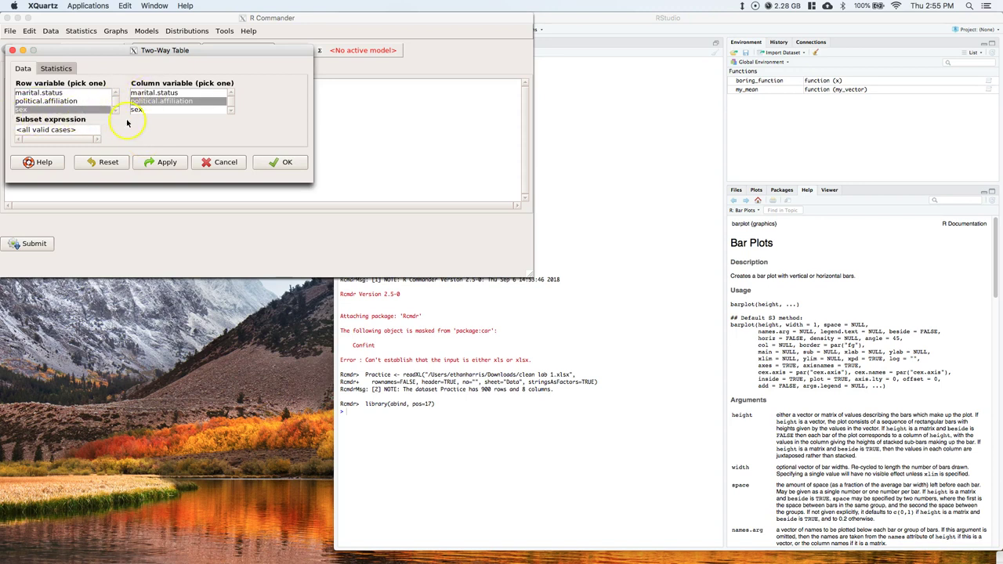
pyautogui.click(58, 69)
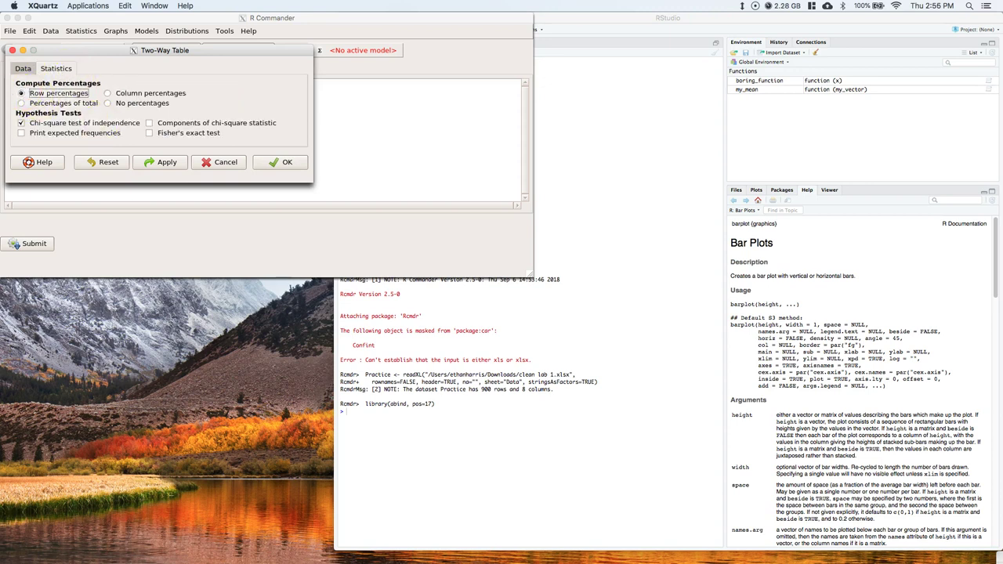
# - Choose percentages of total for the table, keeping the chi-square test checked
pyautogui.click(21, 103)
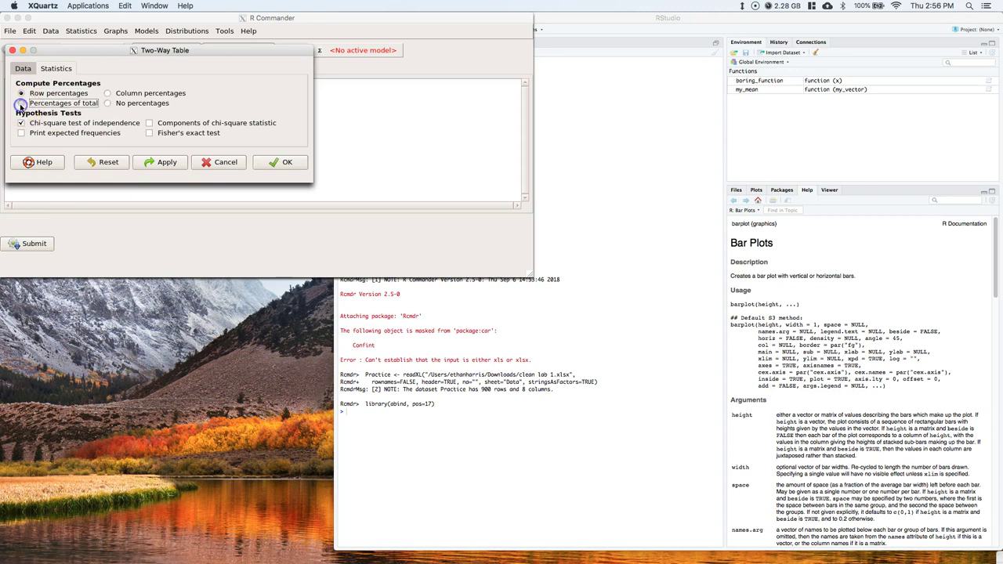
pyautogui.click(107, 103)
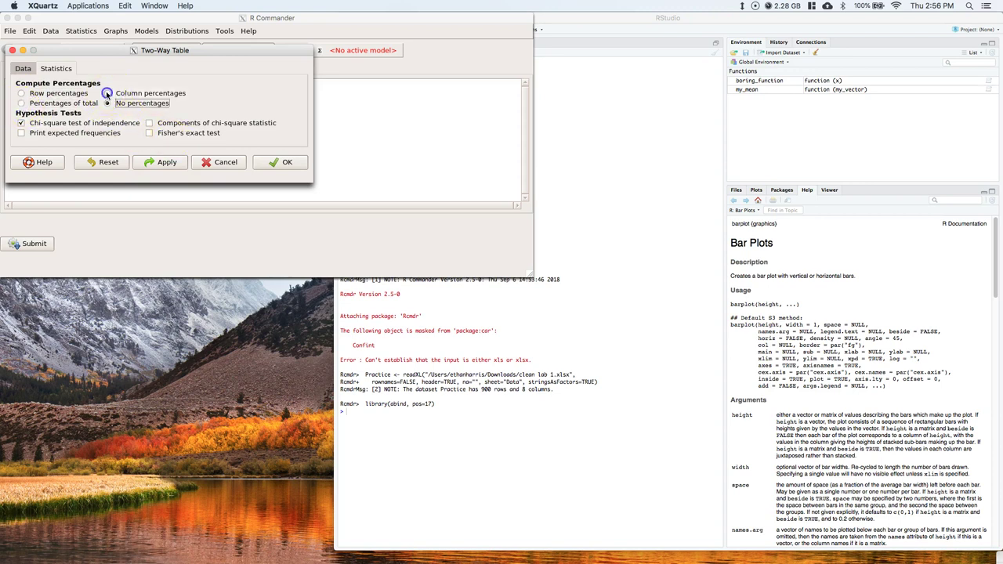
pyautogui.click(107, 93)
pyautogui.click(21, 93)
pyautogui.click(21, 103)
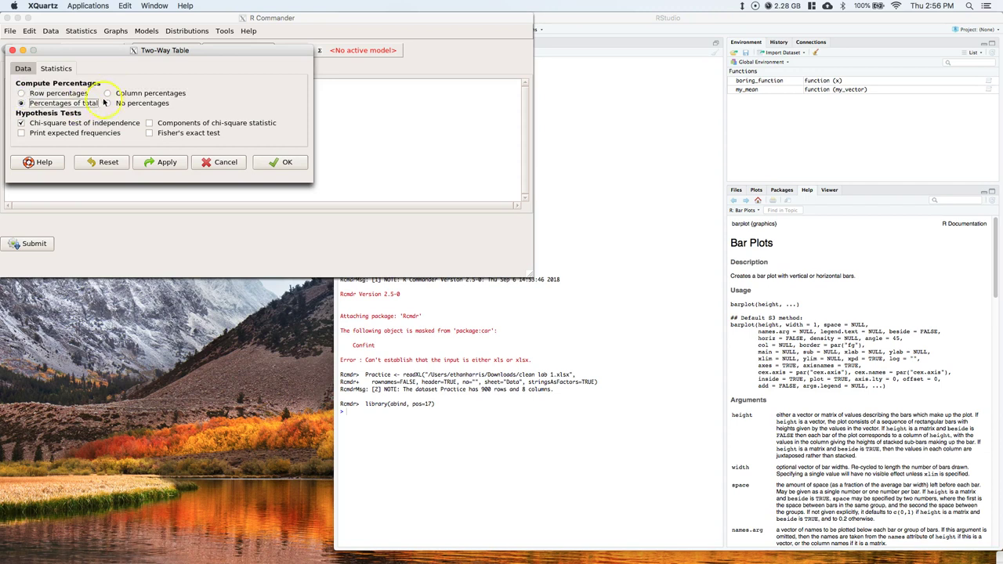
pyautogui.click(107, 104)
pyautogui.click(108, 94)
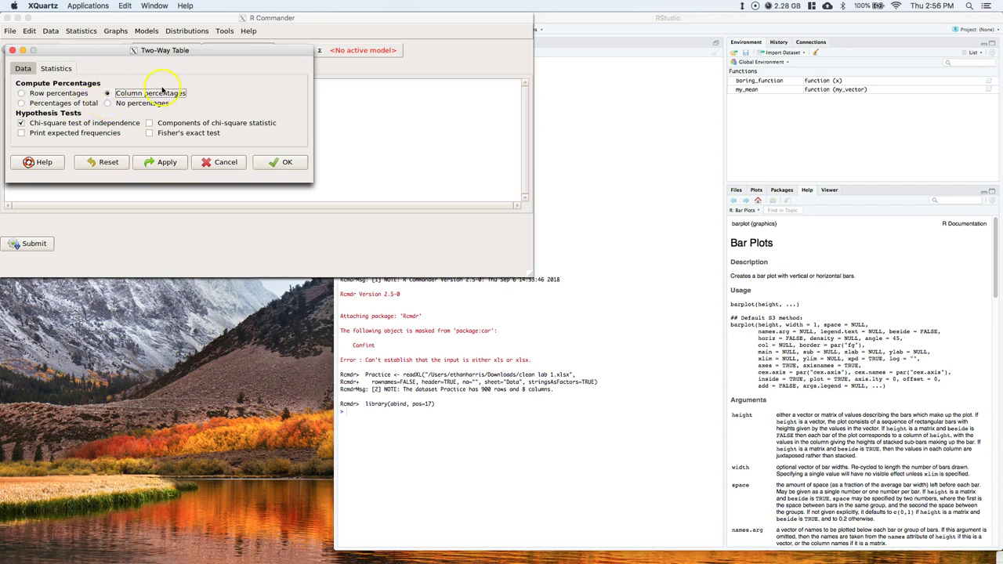
pyautogui.click(21, 103)
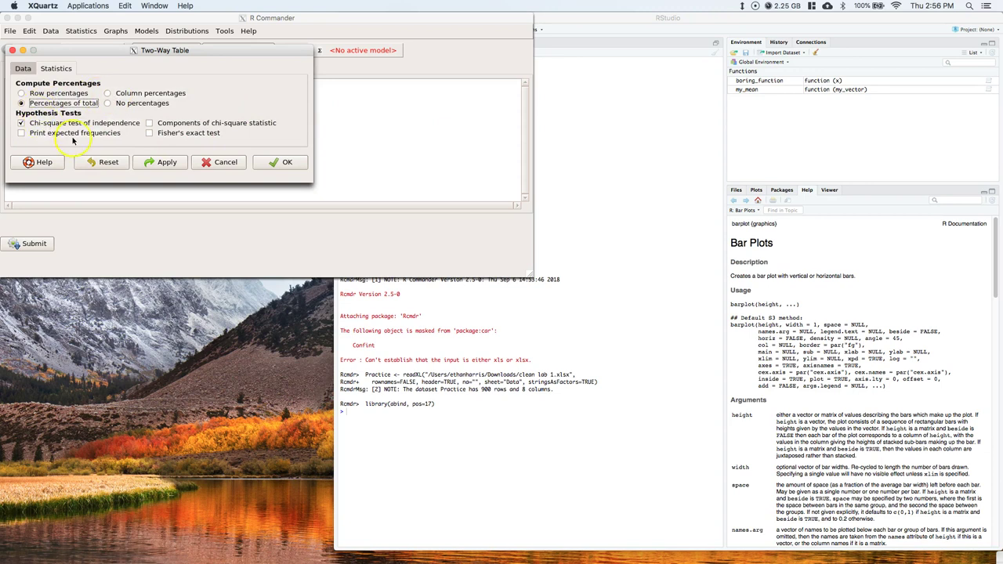
pyautogui.click(23, 69)
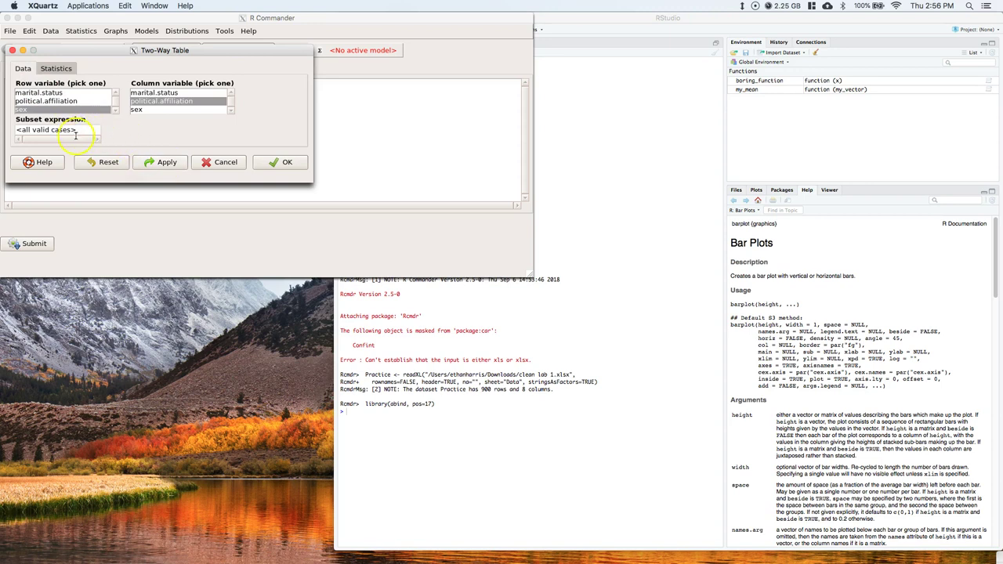
# - Run the two-way table and view its output in RStudio, dismissing the notification
pyautogui.click(284, 162)
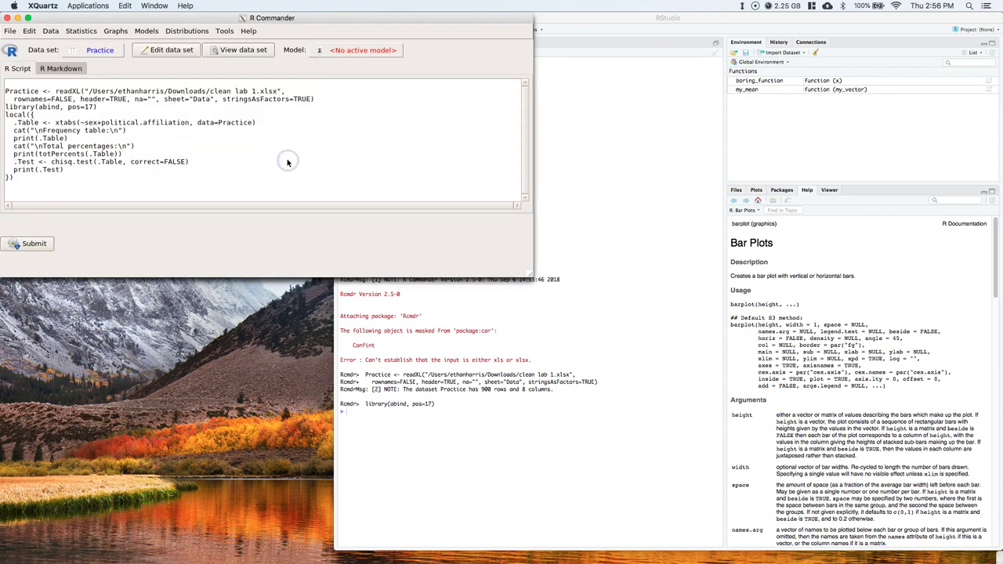
pyautogui.click(578, 166)
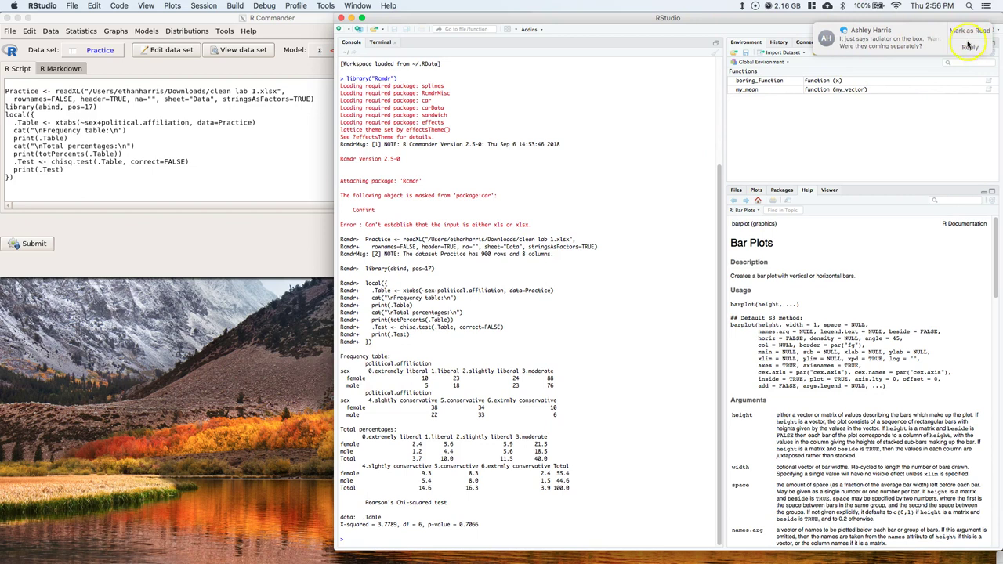
pyautogui.click(970, 32)
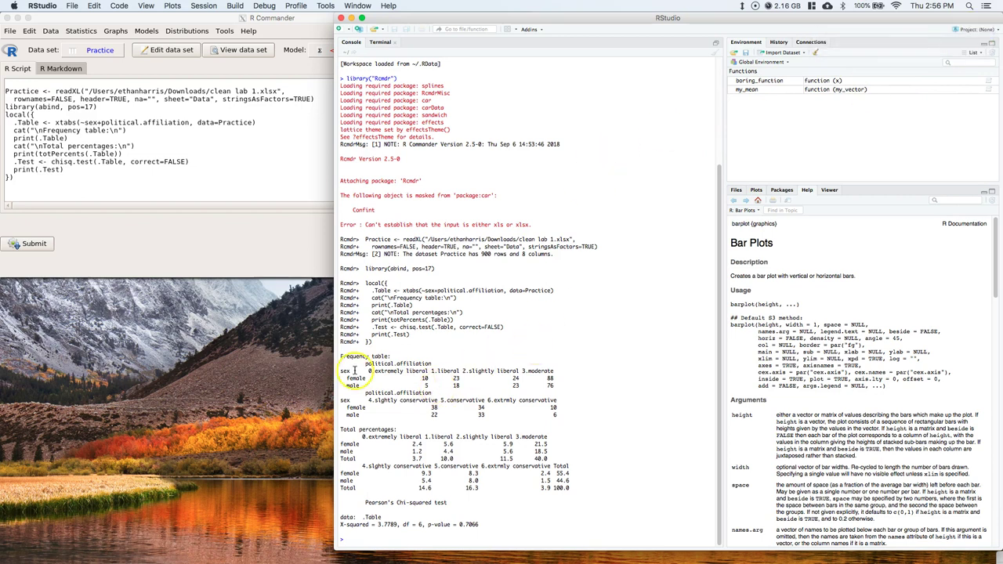
# - Select the sex-by-political.affiliation frequency table block in the console
pyautogui.moveTo(342, 357); pyautogui.dragTo(561, 413)
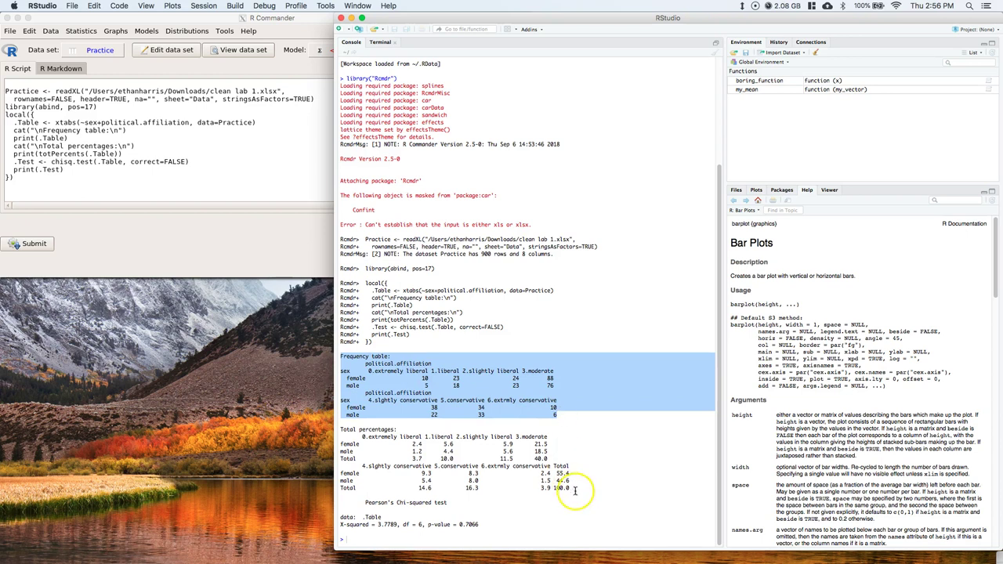
pyautogui.moveTo(571, 488); pyautogui.dragTo(342, 430)
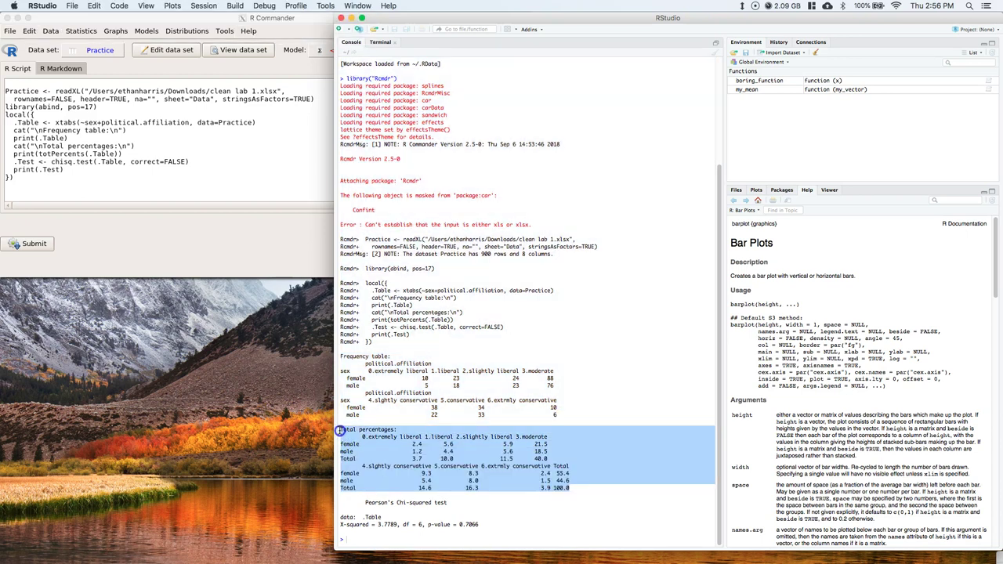
pyautogui.click(553, 402)
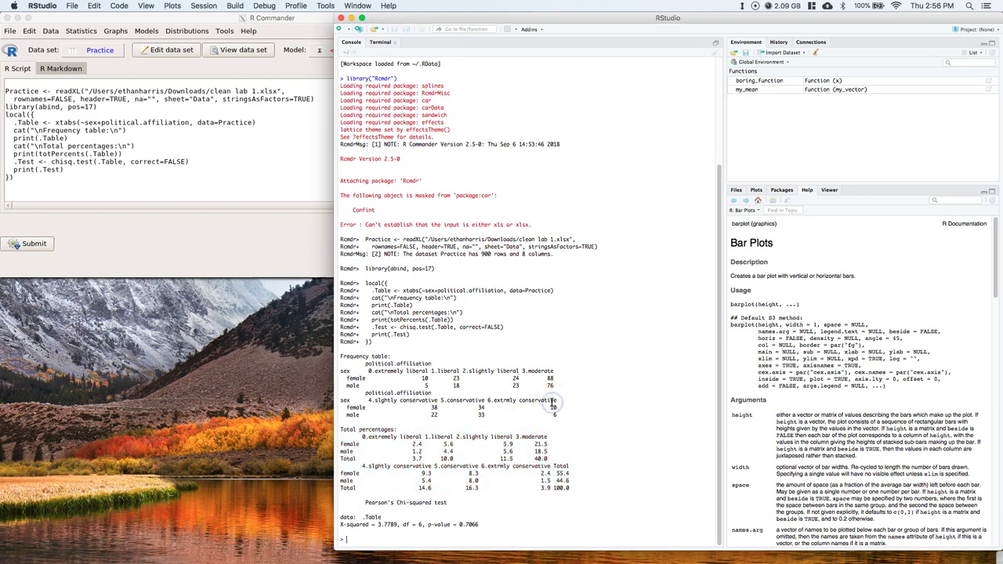
pyautogui.moveTo(341, 356); pyautogui.dragTo(557, 418)
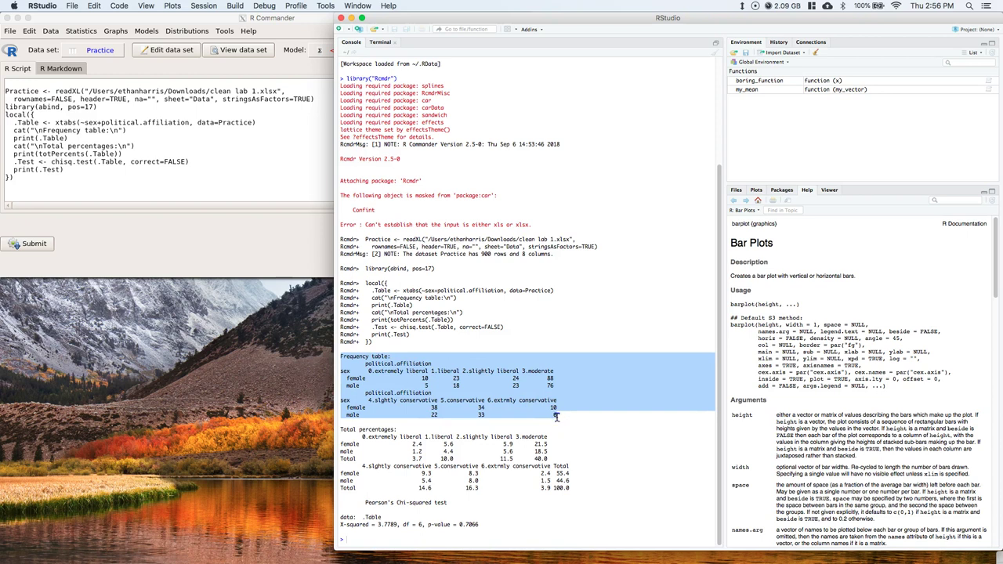
# - Copy the selected frequency table and readjust the RStudio window width
pyautogui.rightClick(402, 364)
pyautogui.click(415, 395)
pyautogui.moveTo(424, 551)
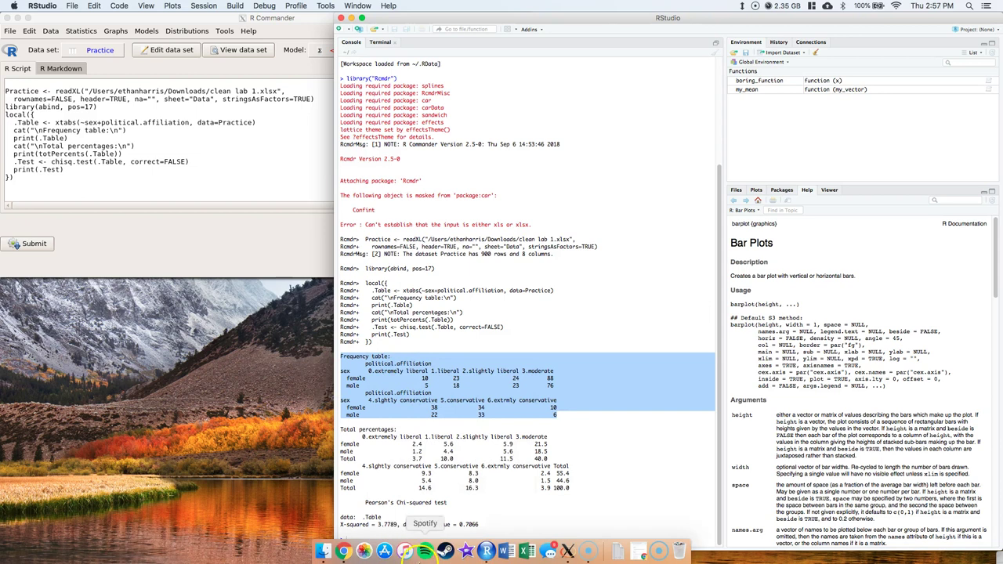
pyautogui.click(569, 332)
pyautogui.moveTo(334, 342); pyautogui.dragTo(116, 356)
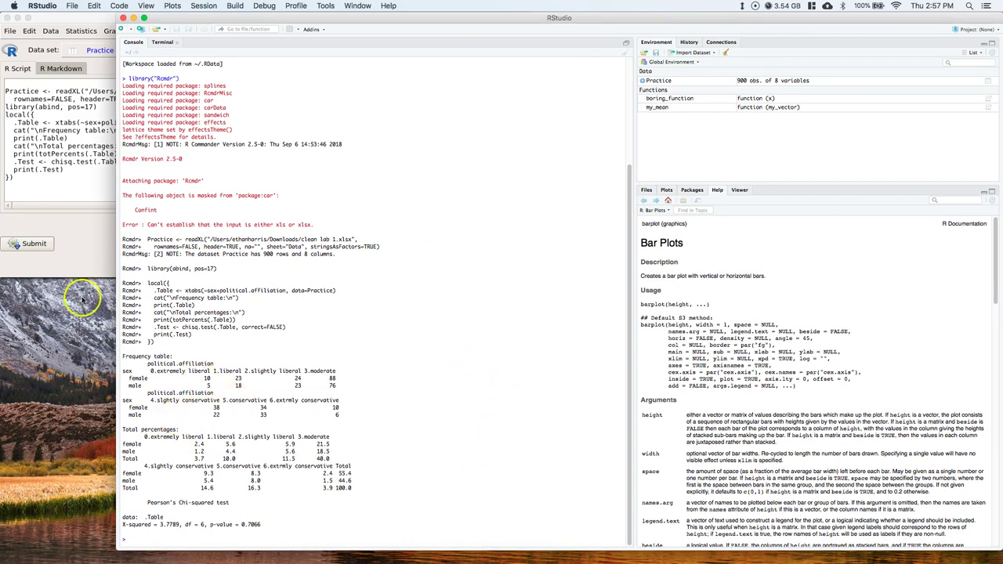
pyautogui.moveTo(118, 300); pyautogui.dragTo(439, 301)
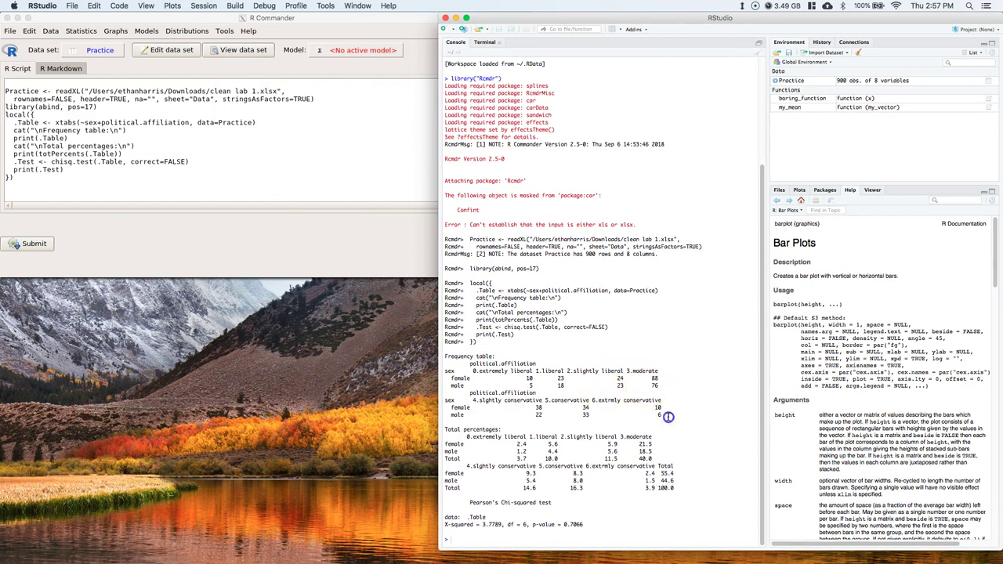
# - Copy the frequency table output again and launch Microsoft Excel
pyautogui.moveTo(664, 415); pyautogui.dragTo(446, 359)
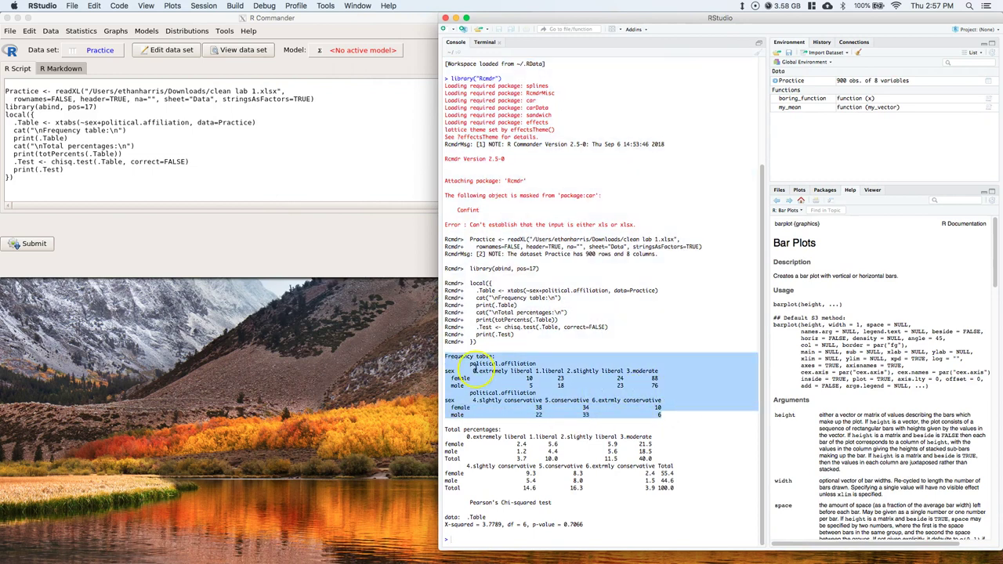
pyautogui.rightClick(471, 357)
pyautogui.click(502, 403)
pyautogui.moveTo(431, 558)
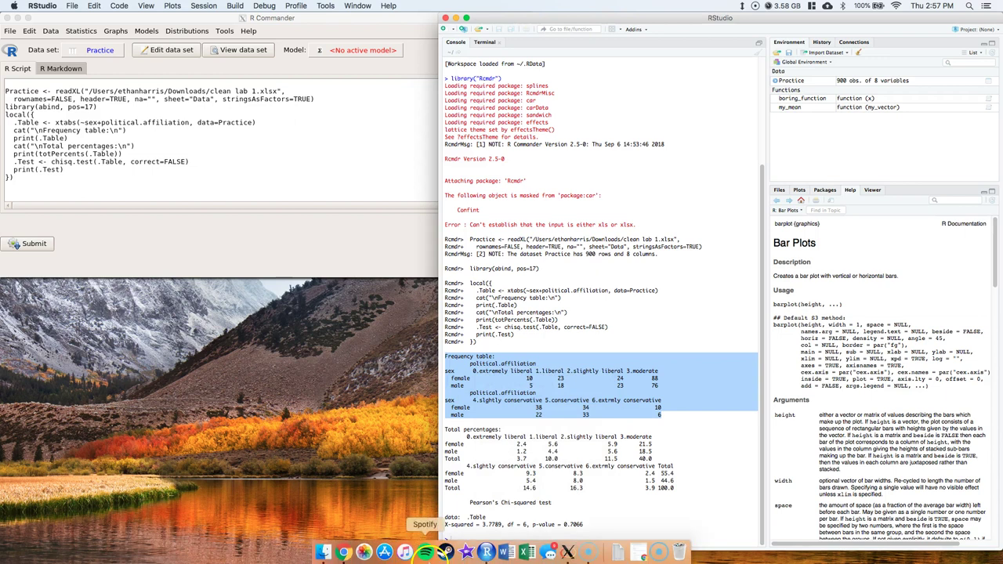
pyautogui.click(526, 551)
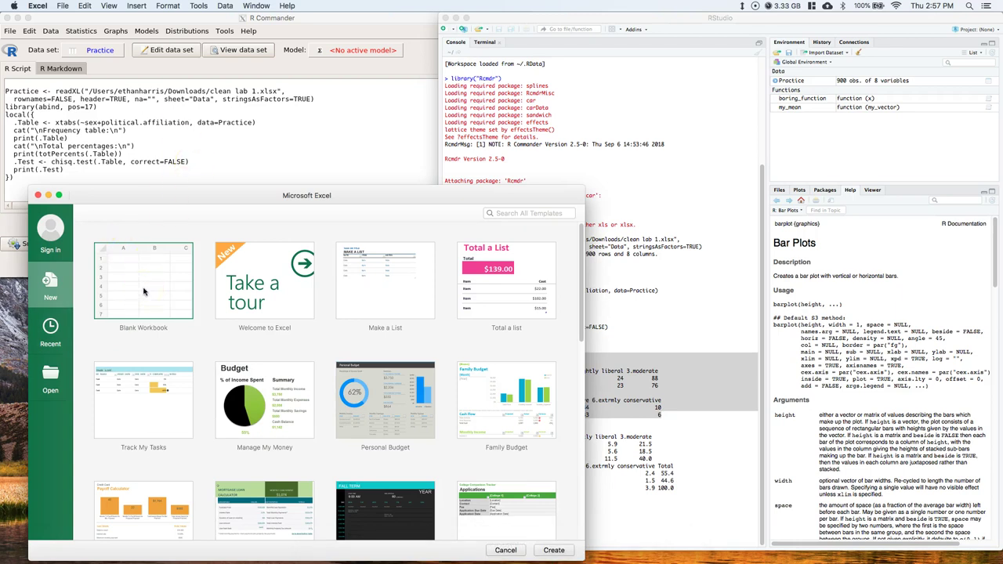
# - Paste the frequency table into A1:A9 of a new blank workbook
pyautogui.doubleClick(144, 291)
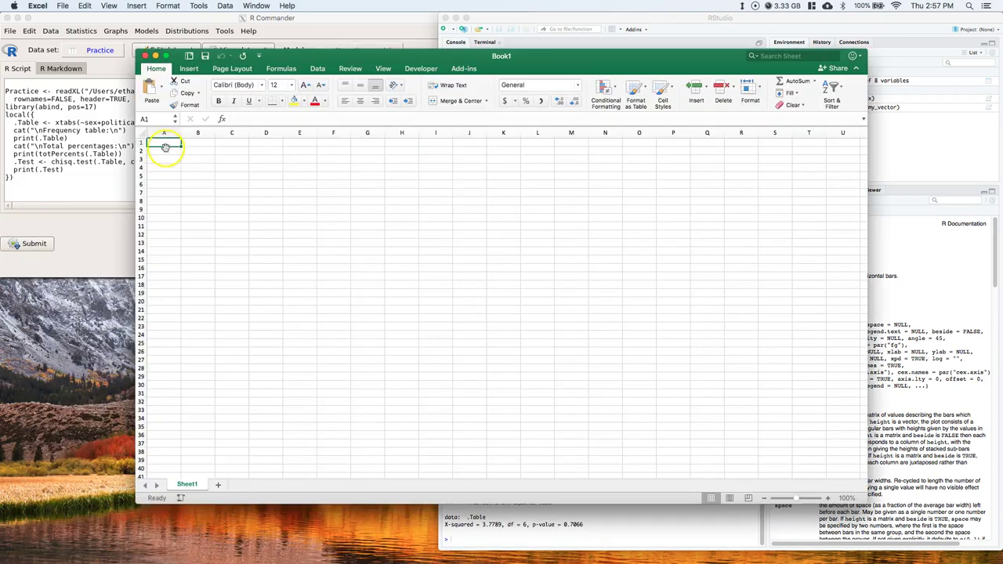
pyautogui.rightClick(165, 145)
pyautogui.click(184, 166)
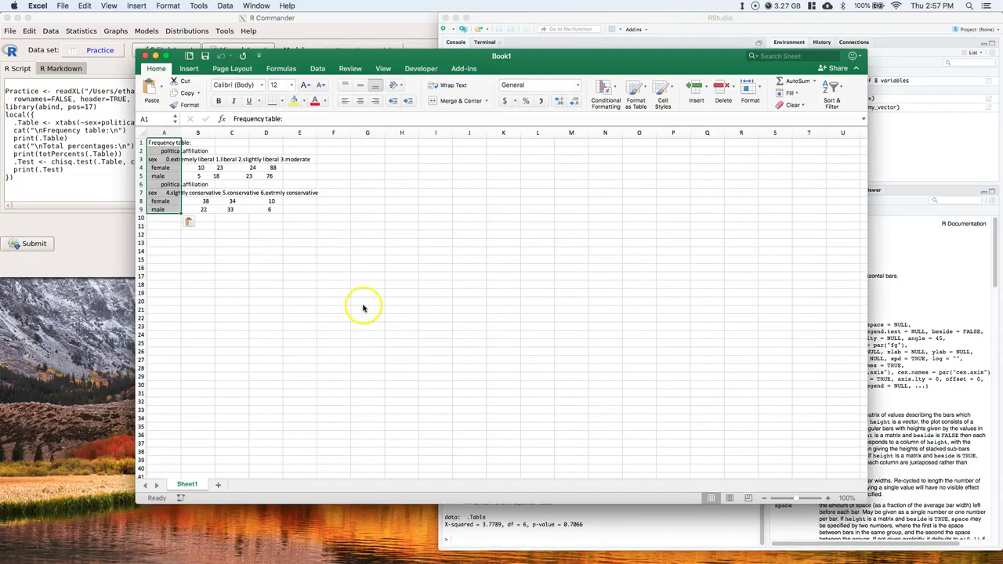
pyautogui.click(329, 293)
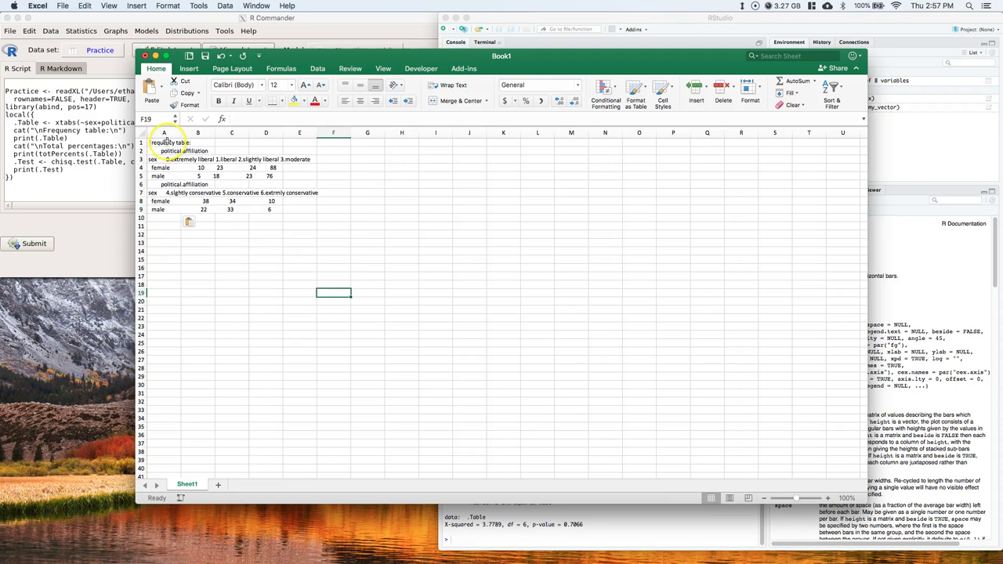
pyautogui.moveTo(165, 142); pyautogui.dragTo(162, 210)
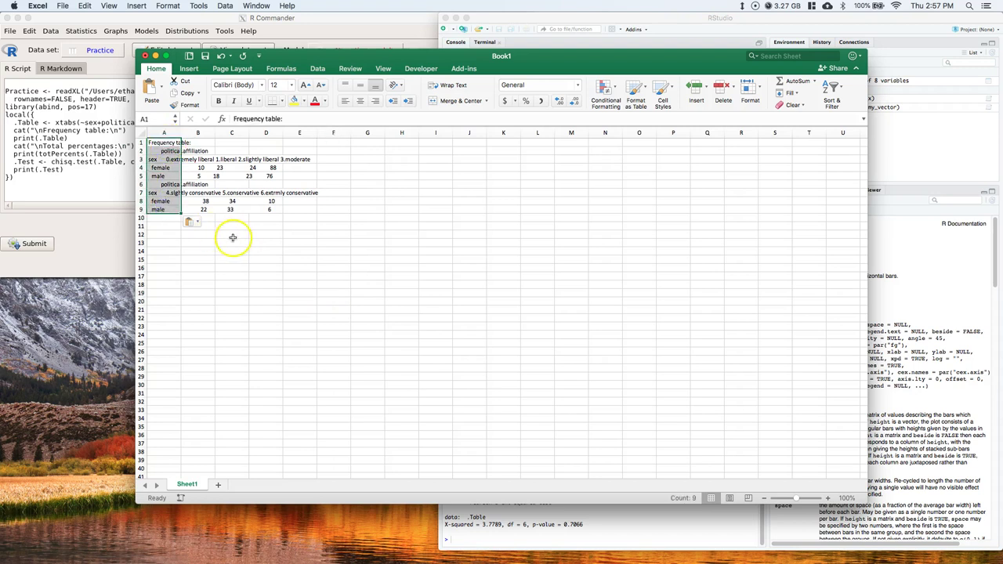
pyautogui.click(166, 167)
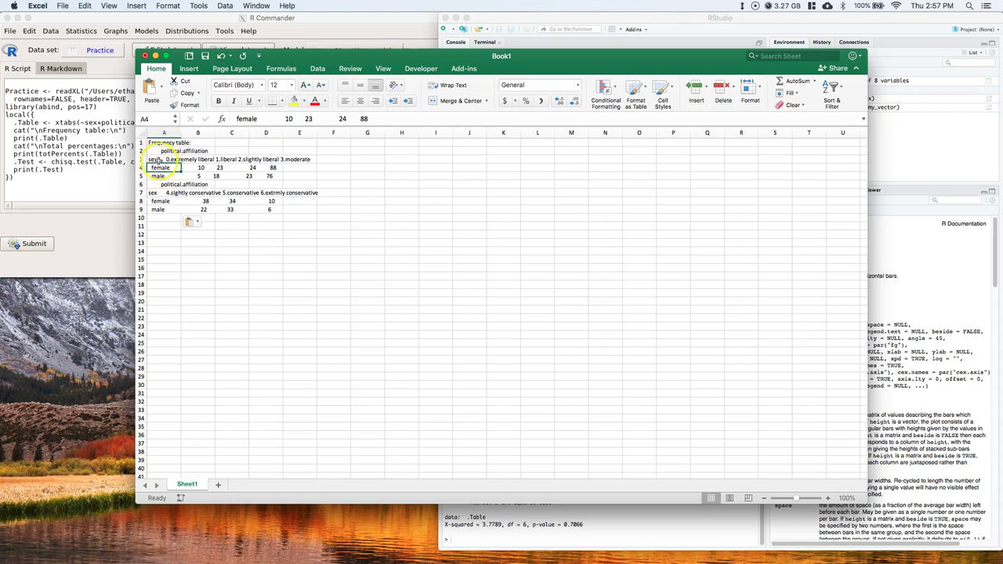
# - Split A3:A5 into fixed-width columns, keeping the extremely liberal and slightly liberal labels whole
pyautogui.moveTo(156, 159); pyautogui.dragTo(157, 180)
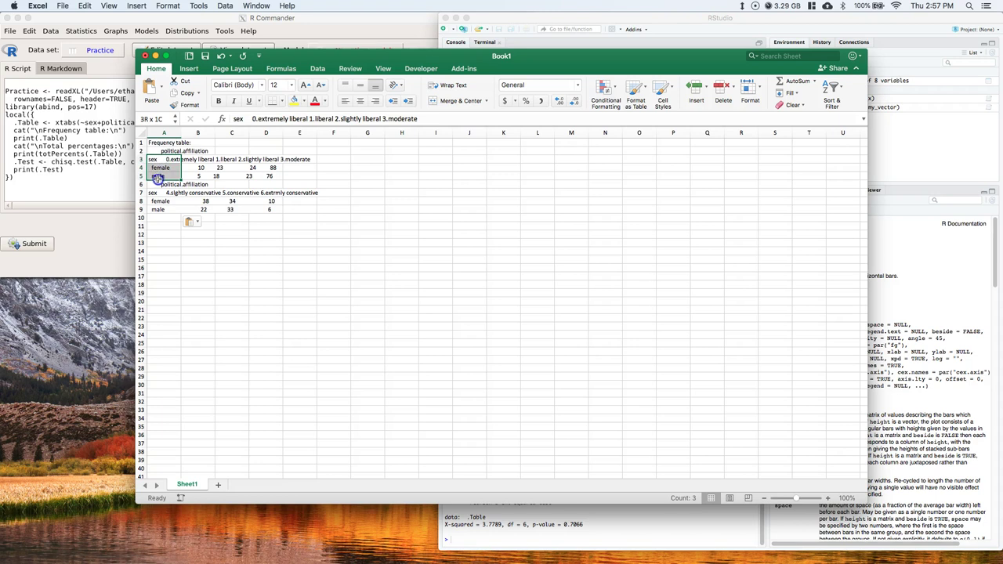
pyautogui.moveTo(173, 175); pyautogui.dragTo(174, 176)
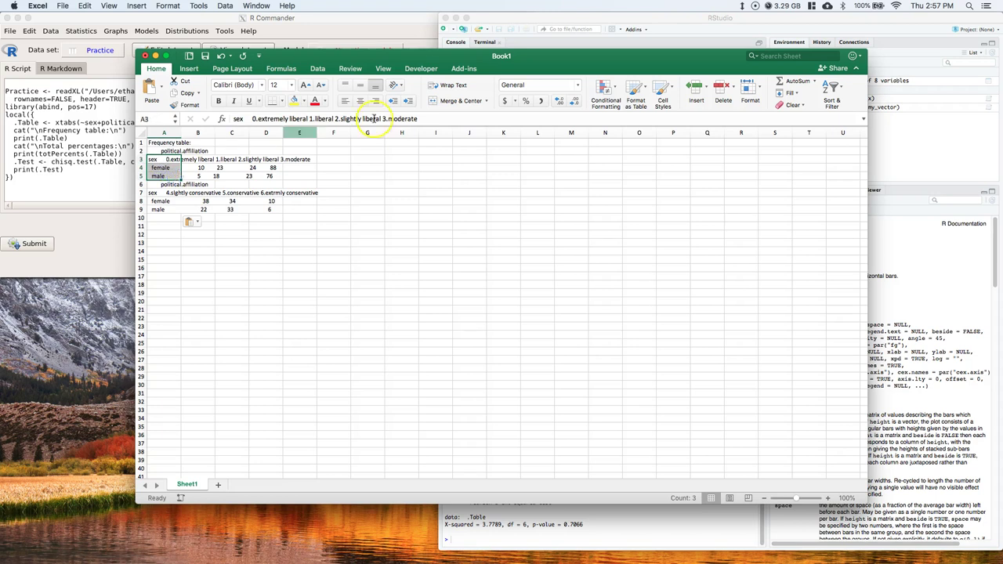
pyautogui.click(319, 69)
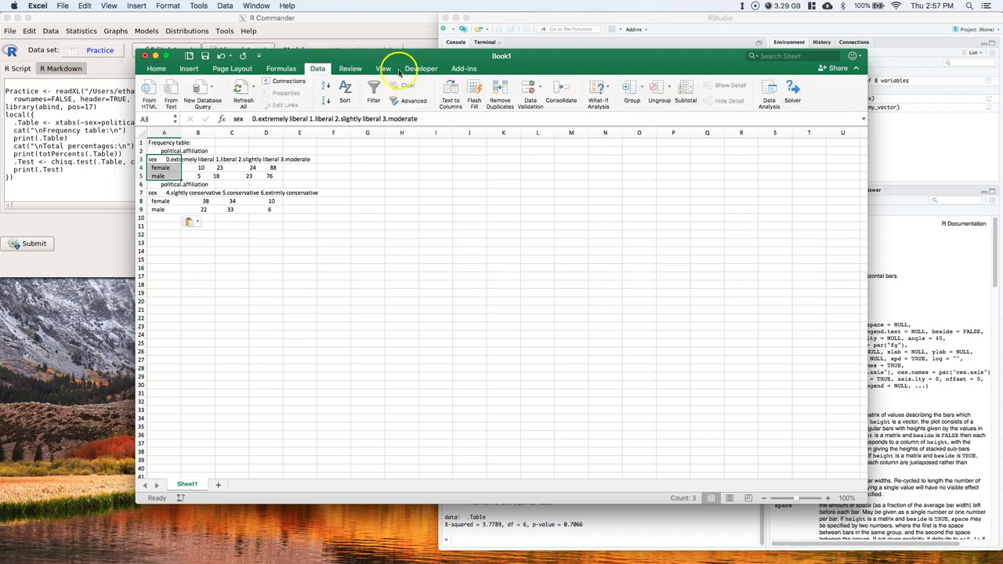
pyautogui.click(452, 88)
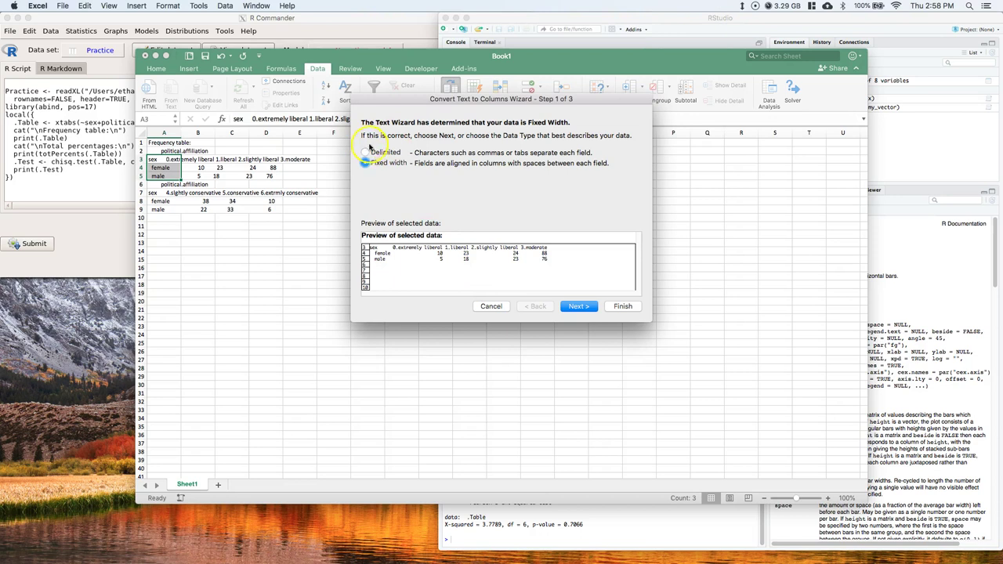
pyautogui.click(578, 305)
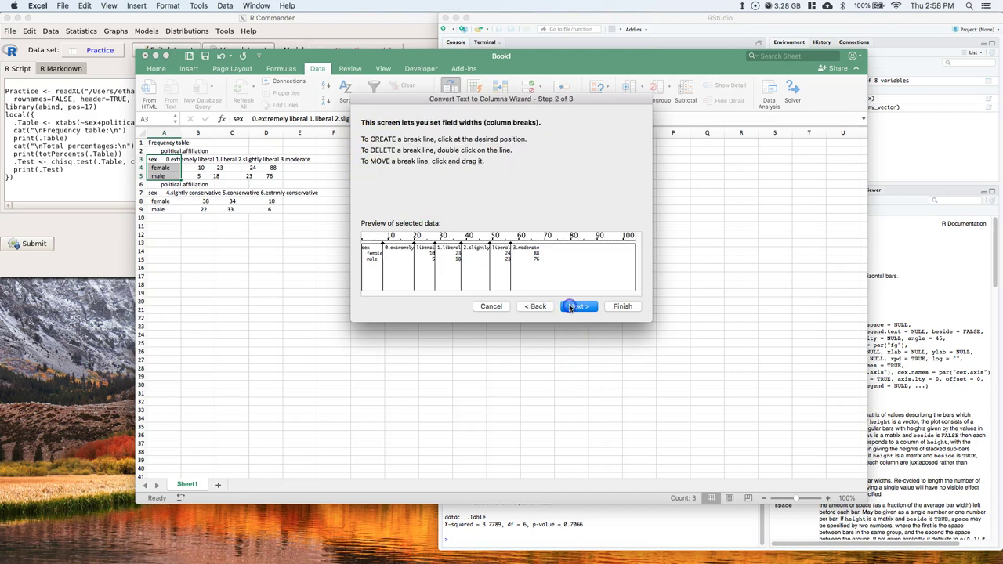
pyautogui.doubleClick(413, 249)
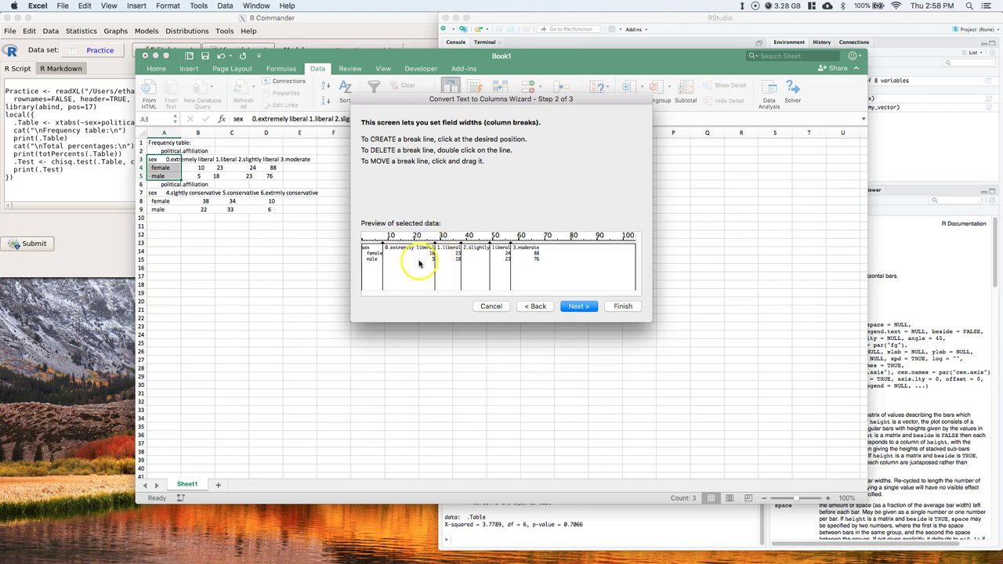
pyautogui.doubleClick(490, 257)
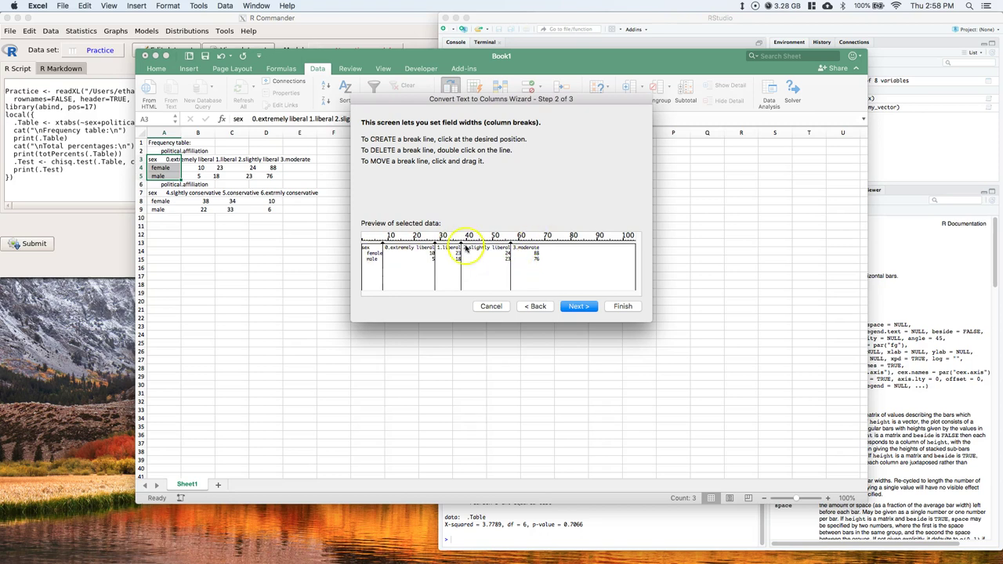
pyautogui.click(623, 306)
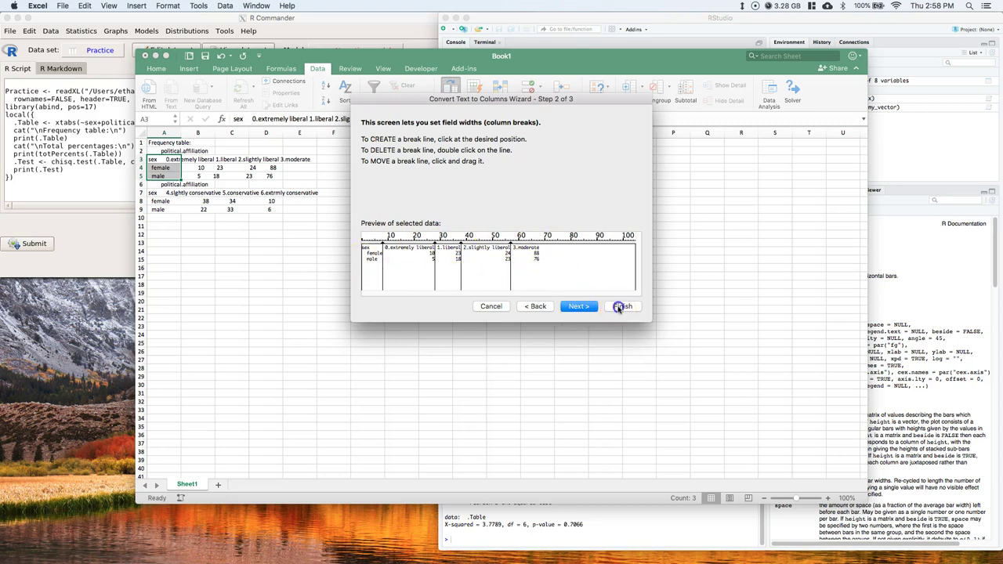
# - Finish the first split, then split A7:A9 into sex and conservative-category columns
pyautogui.click(261, 258)
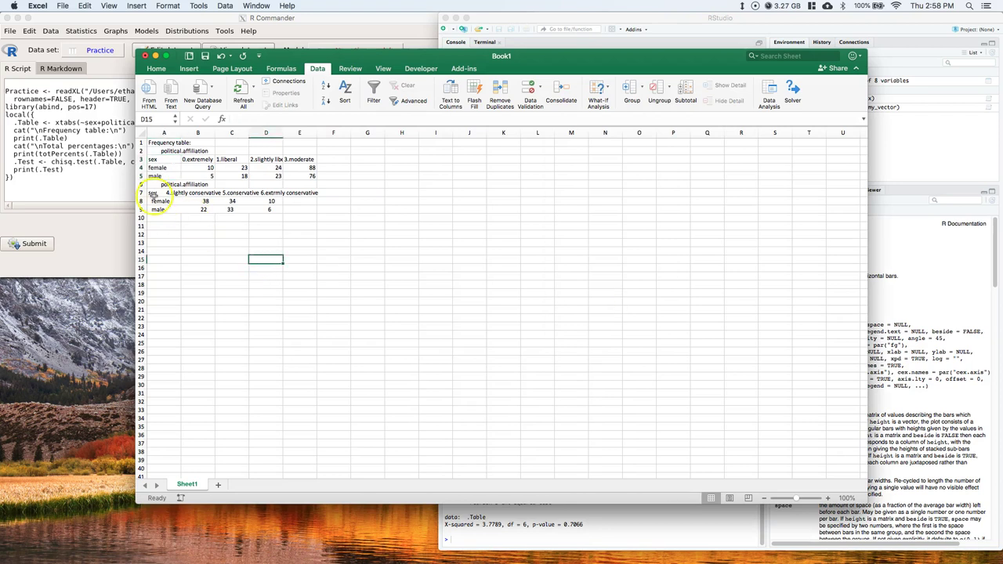
pyautogui.moveTo(154, 194); pyautogui.dragTo(201, 214)
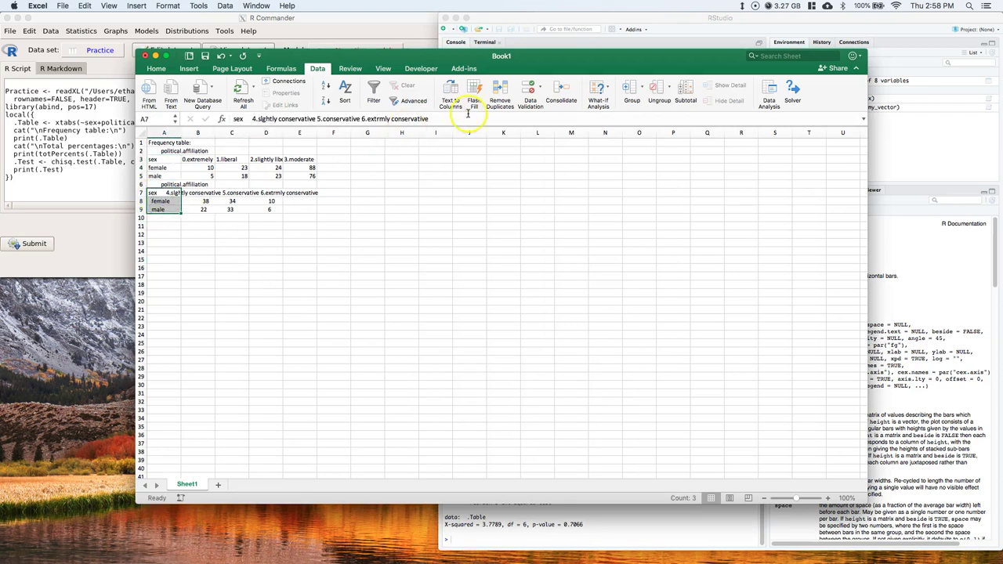
pyautogui.click(451, 92)
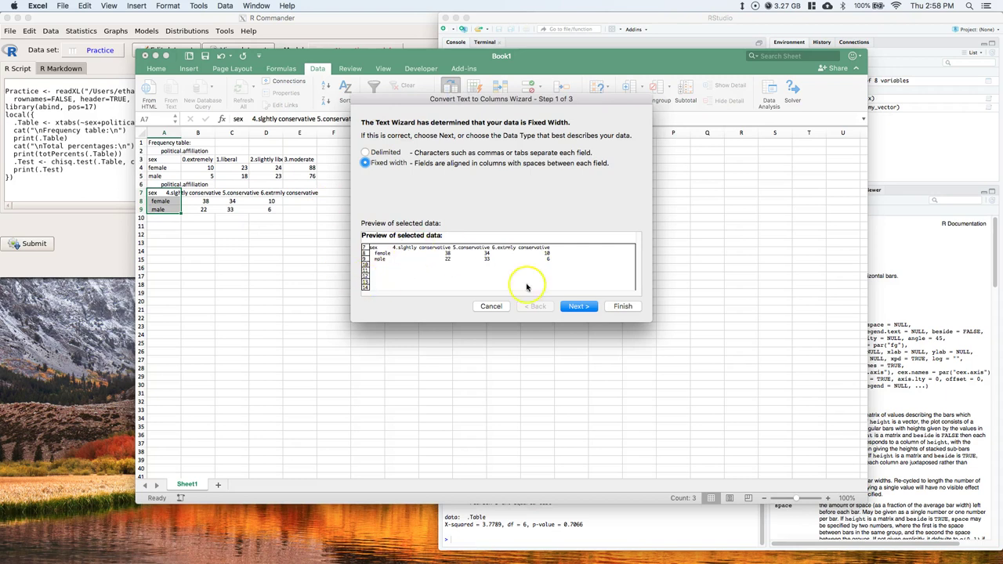
pyautogui.click(579, 307)
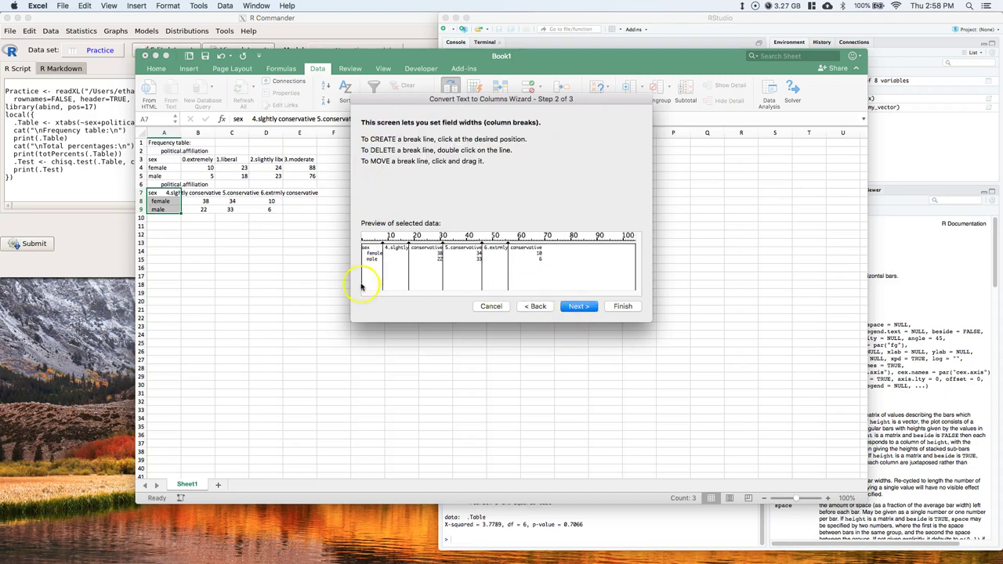
pyautogui.doubleClick(409, 259)
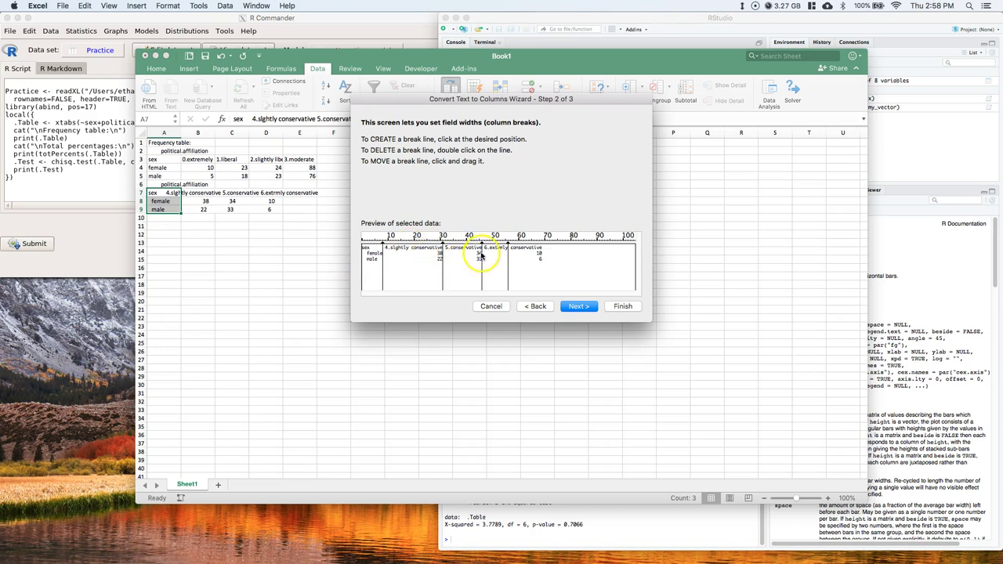
pyautogui.doubleClick(508, 253)
pyautogui.click(574, 307)
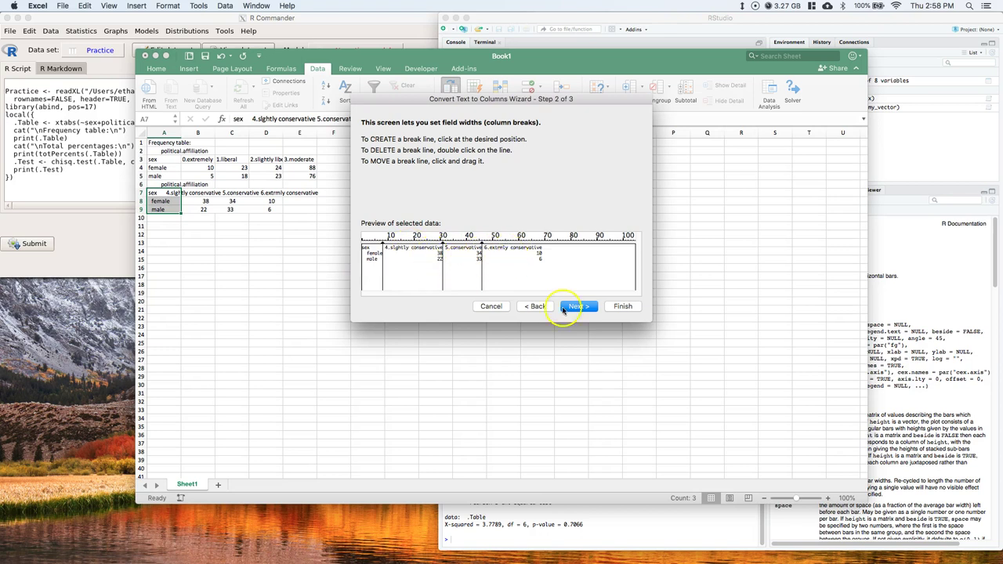
pyautogui.click(622, 307)
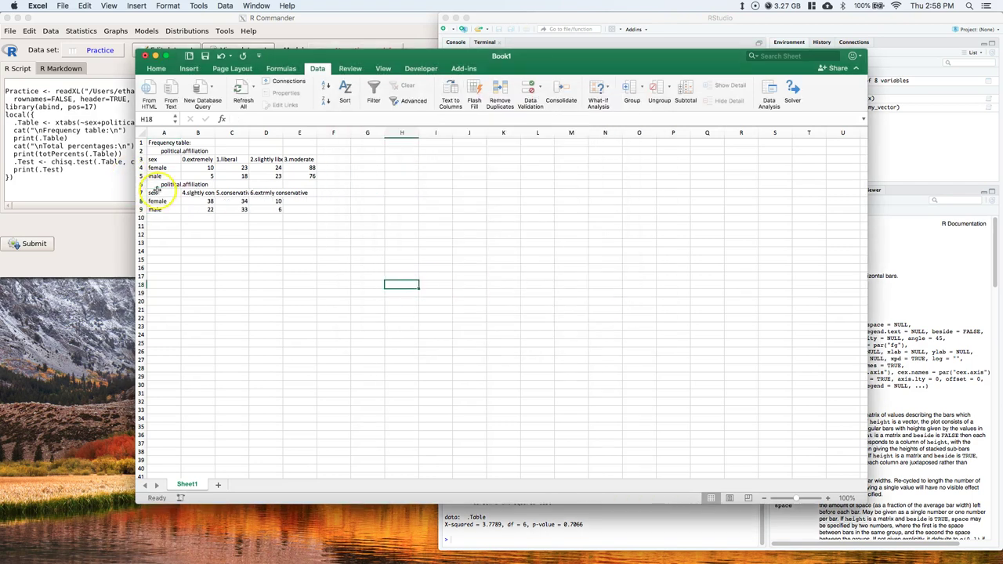
# - Move the conservative block A7:D9 beside the first table at F3:I5
pyautogui.moveTo(156, 194); pyautogui.dragTo(271, 209)
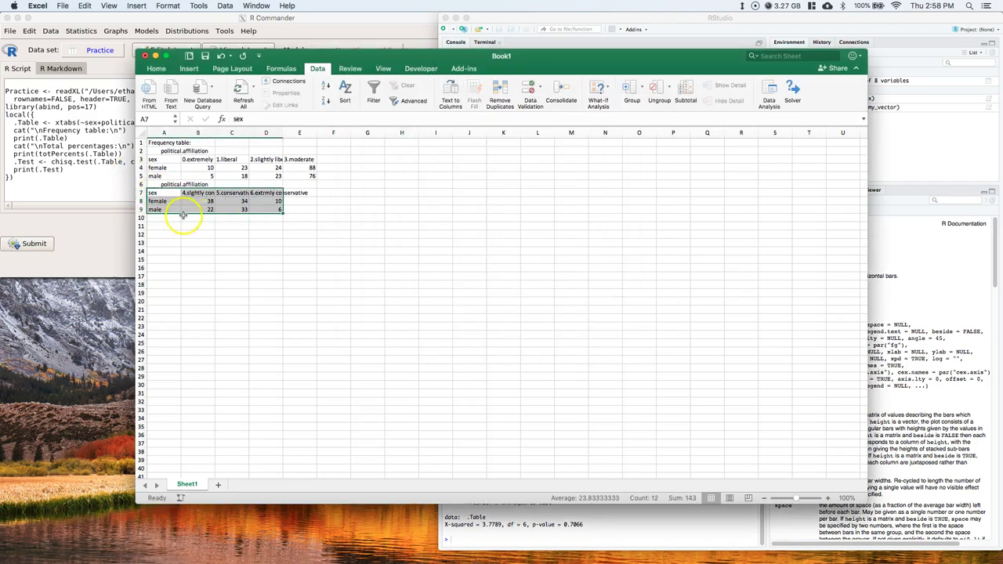
pyautogui.moveTo(183, 214); pyautogui.dragTo(354, 182)
pyautogui.click(333, 243)
# - Delete the leftover political.affiliation row 6 and select the table's columns
pyautogui.click(142, 184)
pyautogui.rightClick(142, 184)
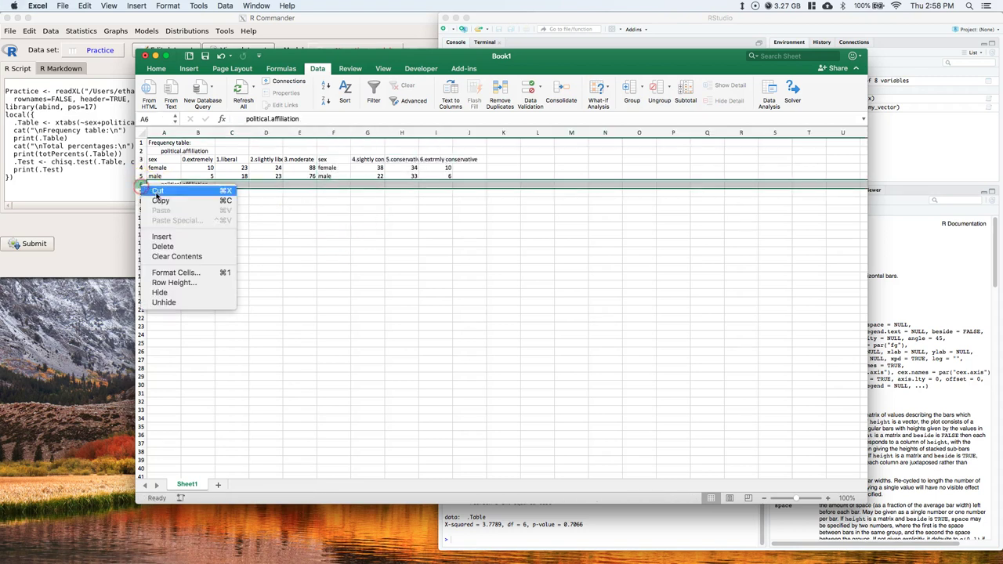
pyautogui.click(171, 247)
pyautogui.click(333, 251)
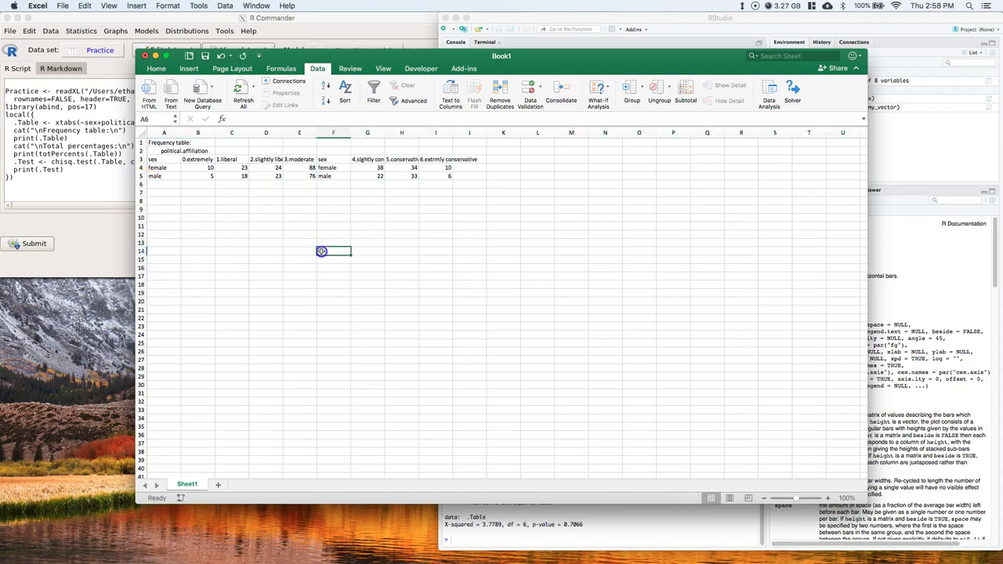
pyautogui.moveTo(163, 132); pyautogui.dragTo(469, 136)
pyautogui.click(167, 148)
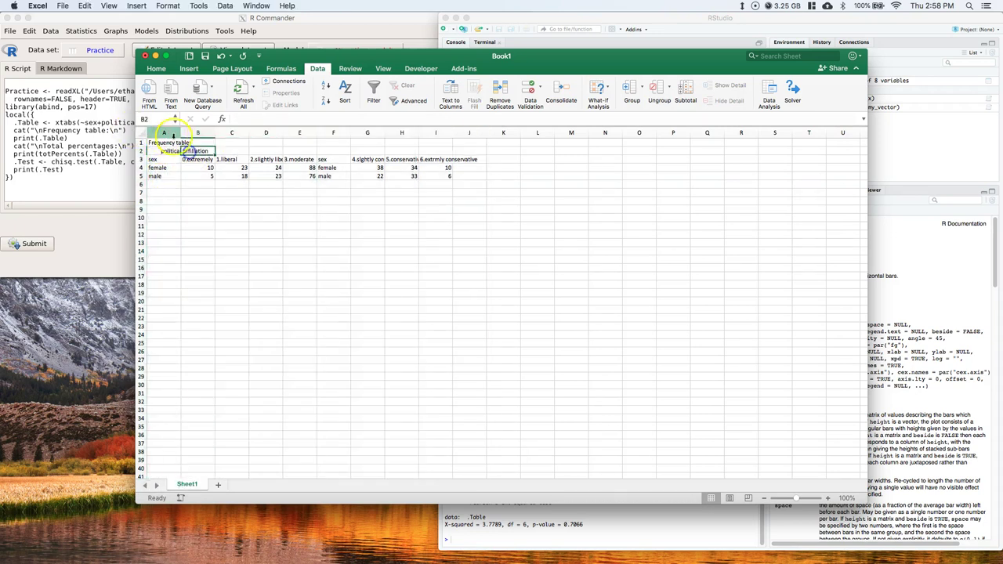
pyautogui.click(167, 132)
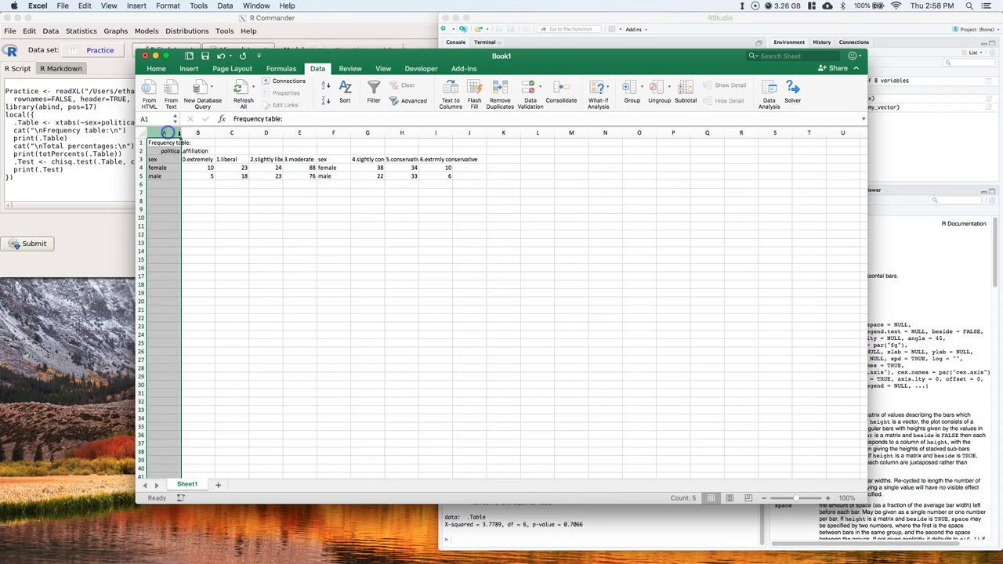
# - AutoFit columns A through J to fit their labels
pyautogui.click(161, 132)
pyautogui.moveTo(160, 132); pyautogui.dragTo(450, 131)
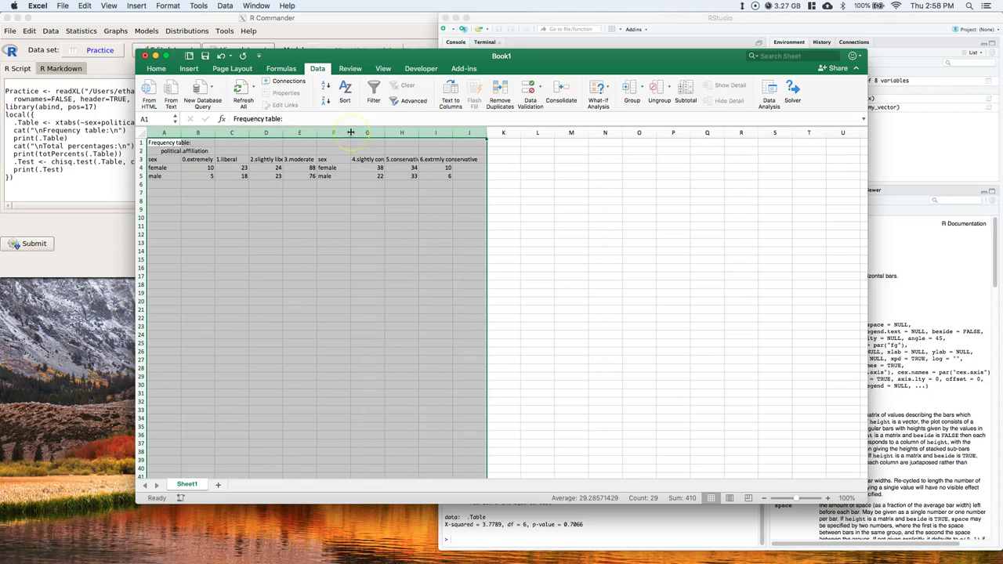
pyautogui.click(345, 132)
pyautogui.doubleClick(350, 132)
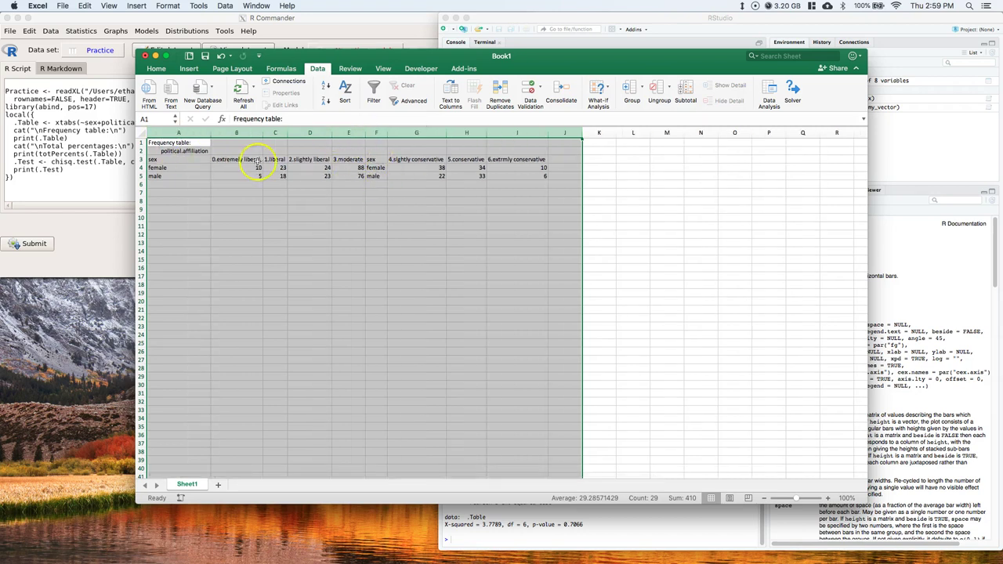
# - Delete the duplicate sex column F and begin a 'total' label in A7
pyautogui.click(377, 132)
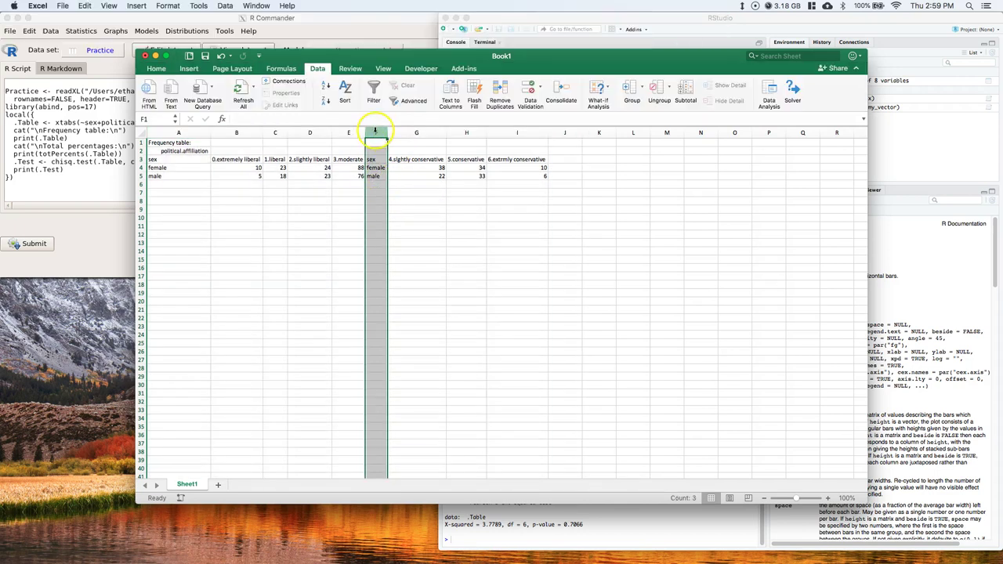
pyautogui.rightClick(375, 132)
pyautogui.click(397, 192)
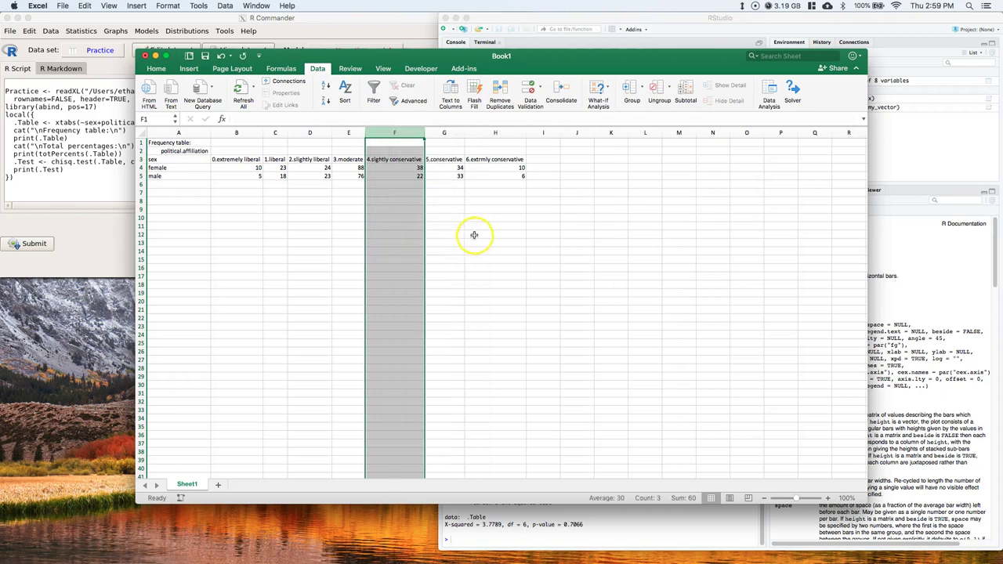
pyautogui.click(444, 234)
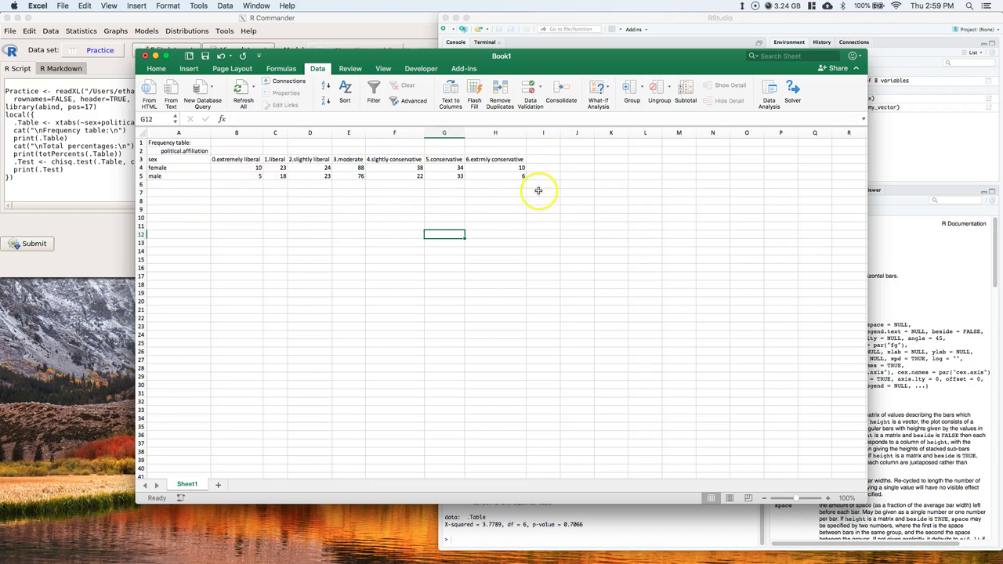
pyautogui.click(186, 192)
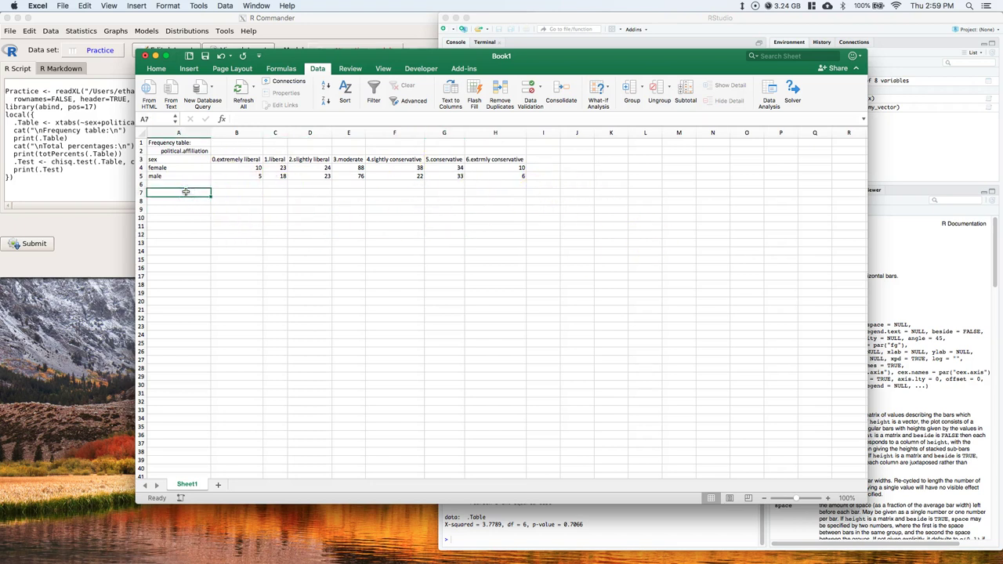
pyautogui.write('total:')
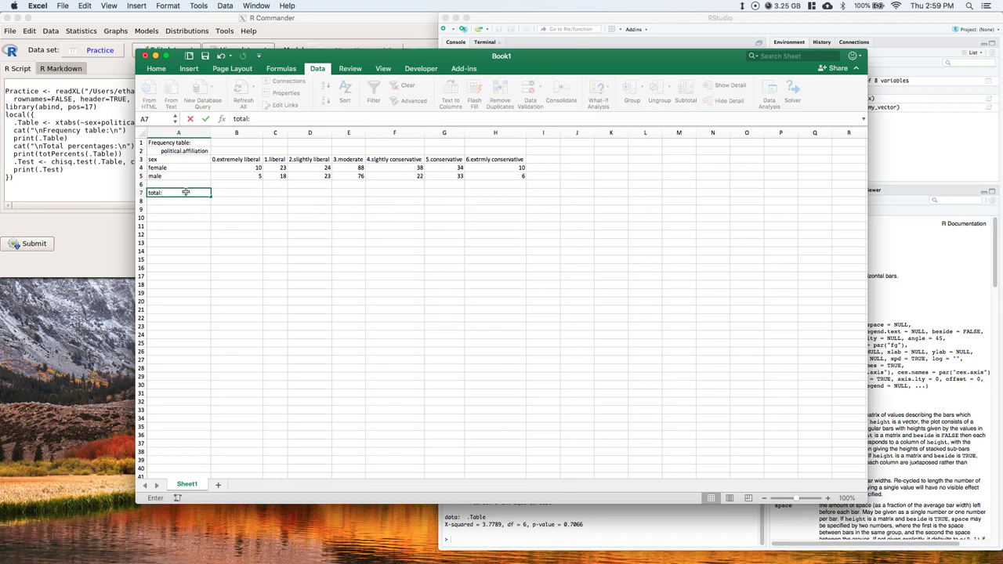
# - Finish the 'total:' label and enter =sum(B4:H5) in B7, giving 410
pyautogui.press('Tab')
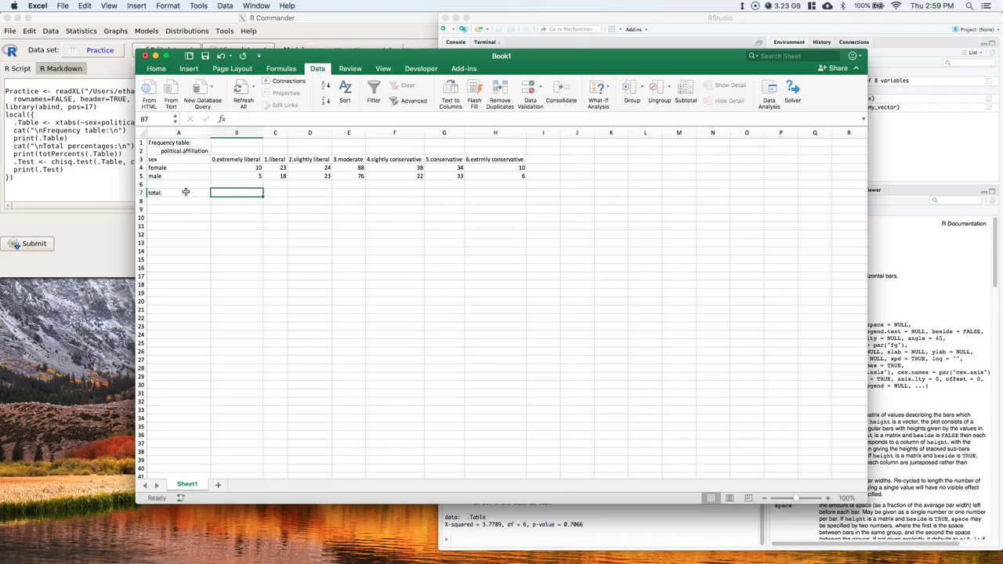
pyautogui.write('=sum')
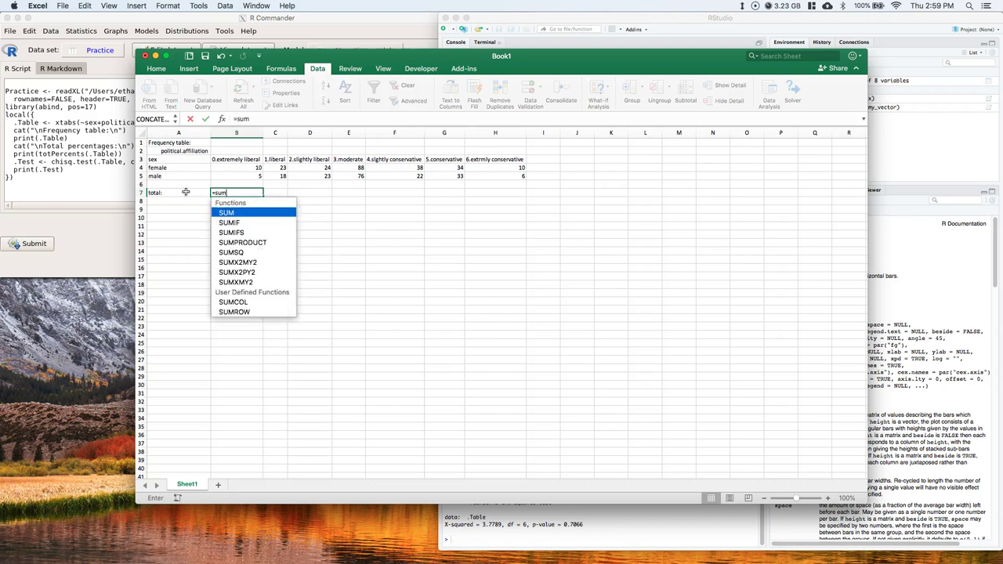
pyautogui.write('(')
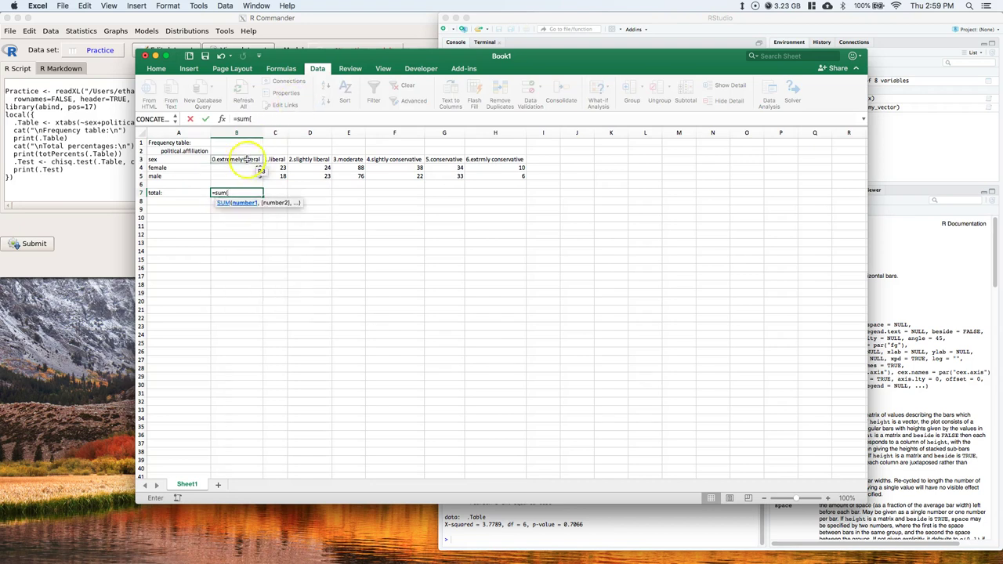
pyautogui.moveTo(245, 166); pyautogui.dragTo(515, 176)
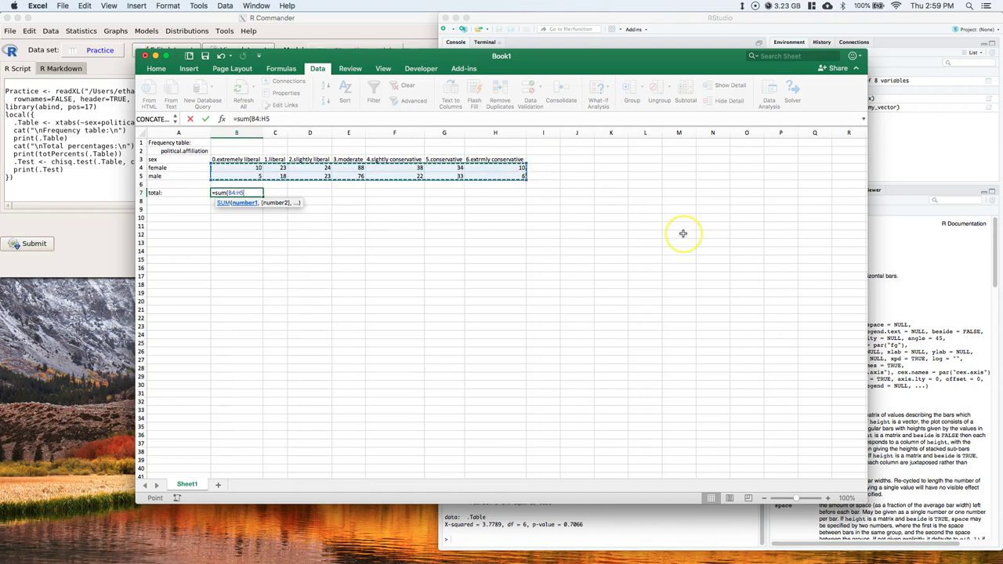
pyautogui.write(')')
pyautogui.press('Return')
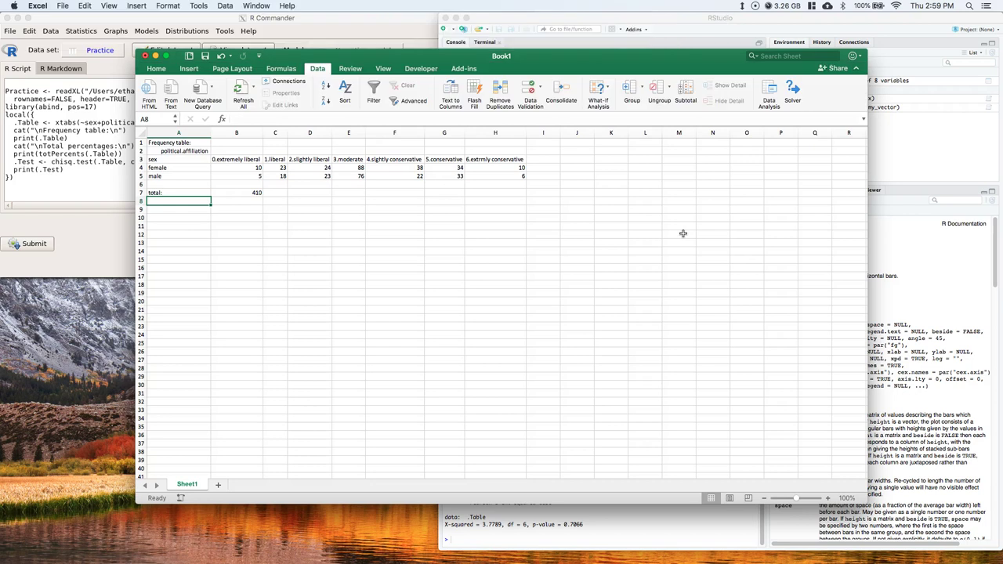
# - Label A10 'P(Female U Liberal)' and fill the female counts B4:H4 yellow
pyautogui.click(199, 217)
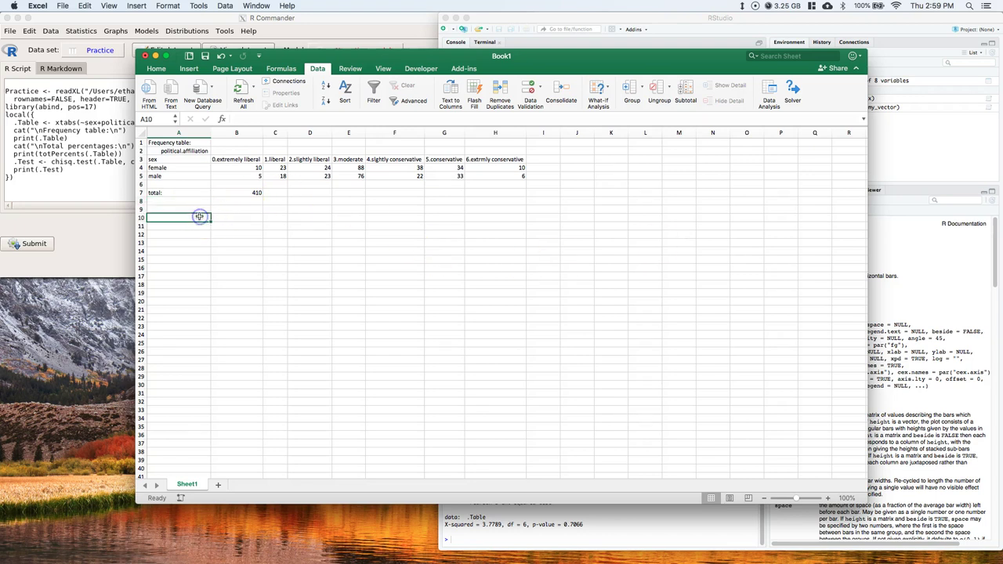
pyautogui.write('P(Female U Liberal')
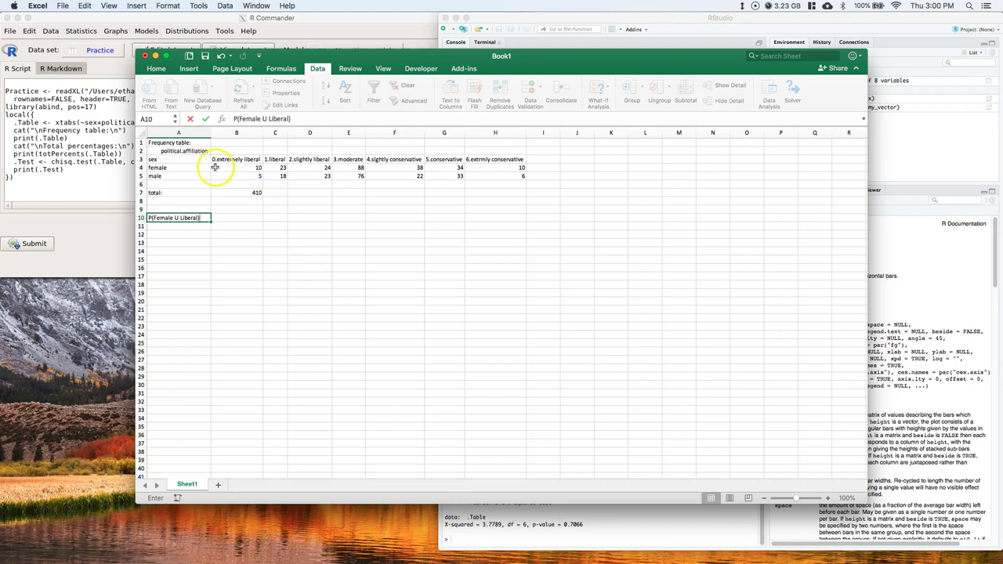
pyautogui.moveTo(214, 167); pyautogui.dragTo(517, 168)
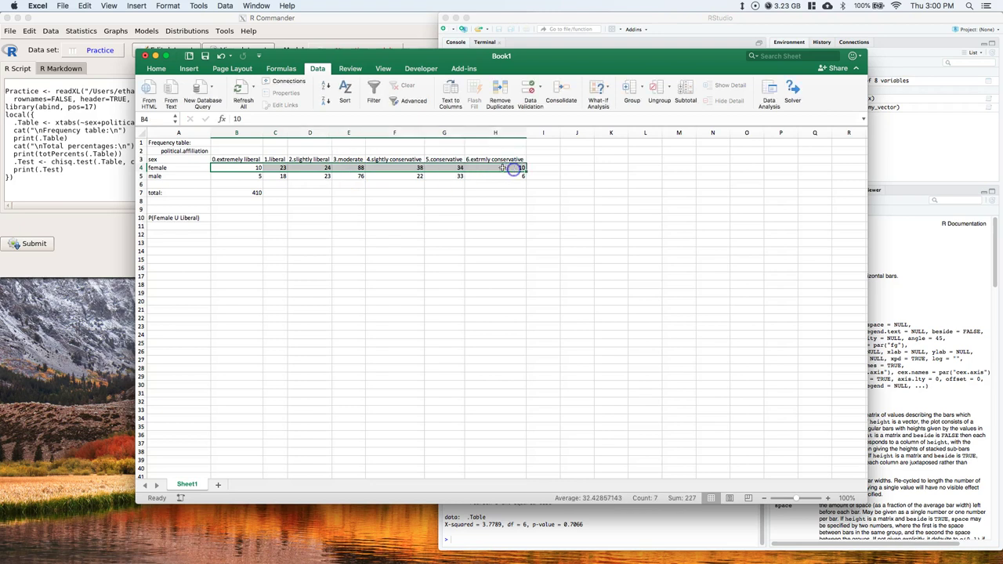
pyautogui.rightClick(346, 167)
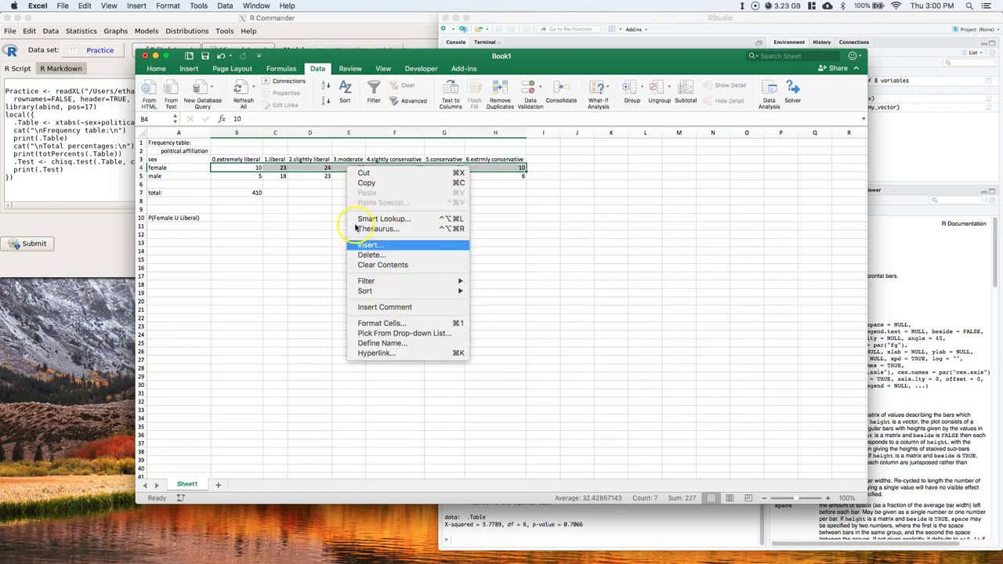
pyautogui.click(158, 71)
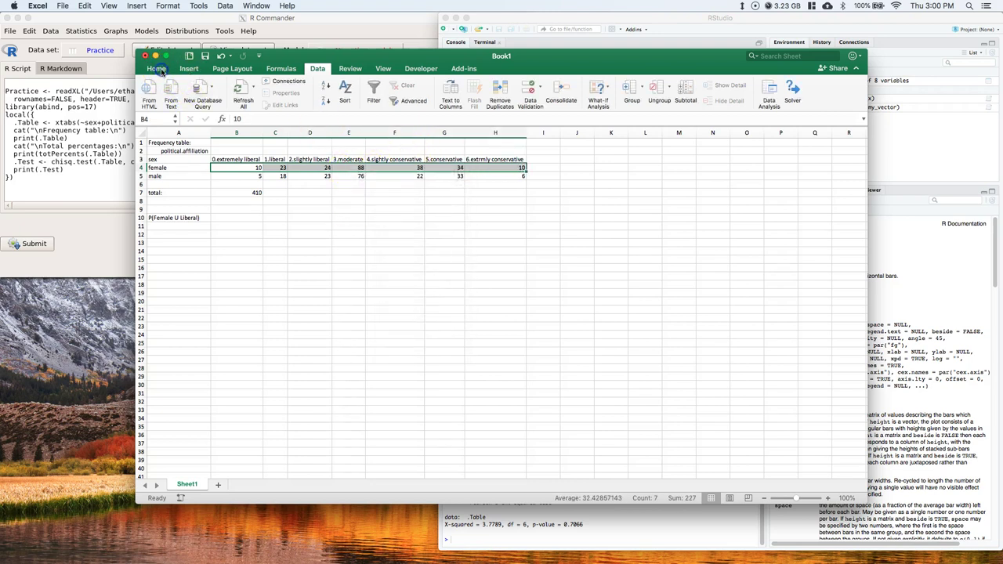
pyautogui.click(159, 69)
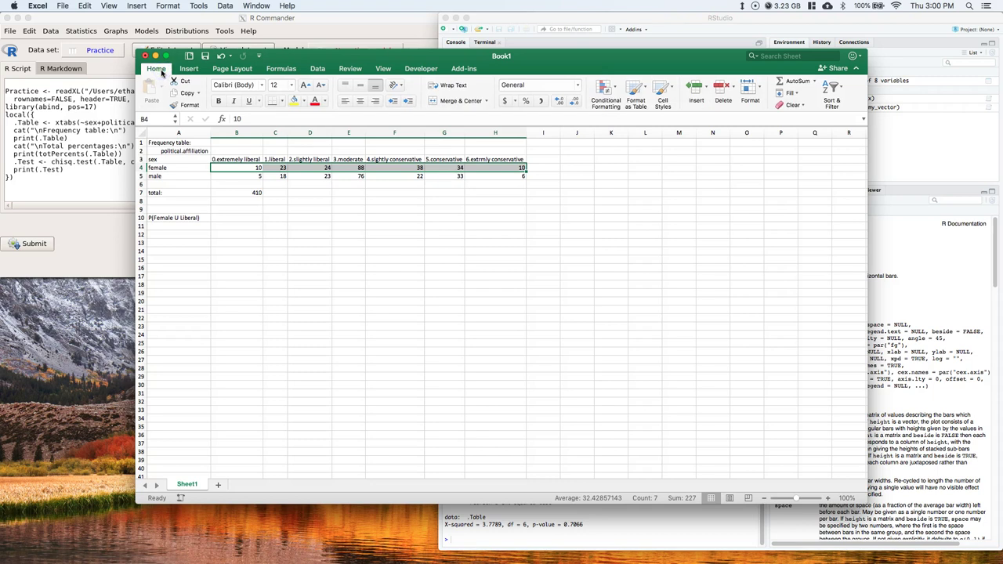
pyautogui.click(294, 103)
pyautogui.click(313, 227)
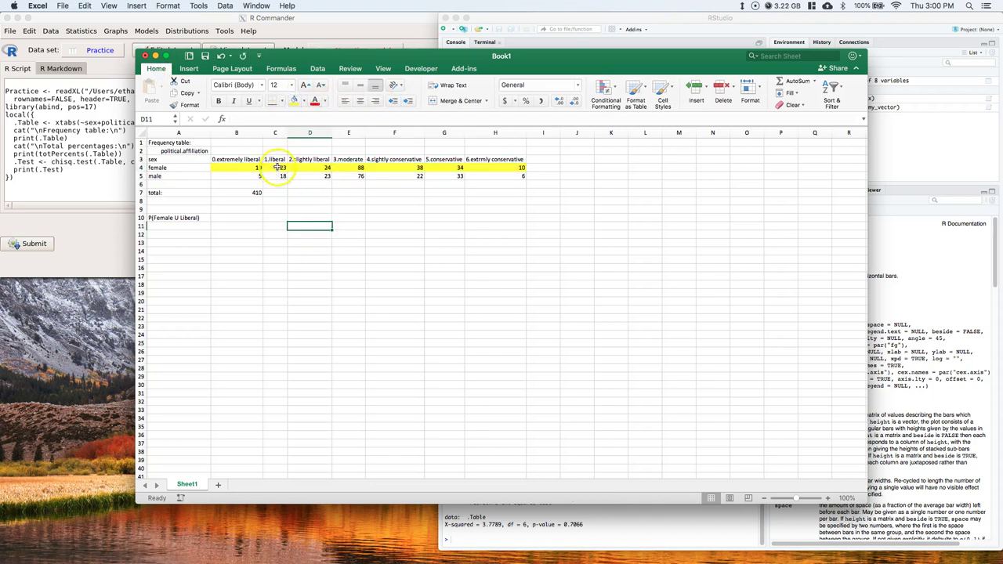
# - Fill the liberal column C4:C5 light blue and the overlap cell C4 green
pyautogui.moveTo(276, 167); pyautogui.dragTo(277, 175)
pyautogui.click(304, 102)
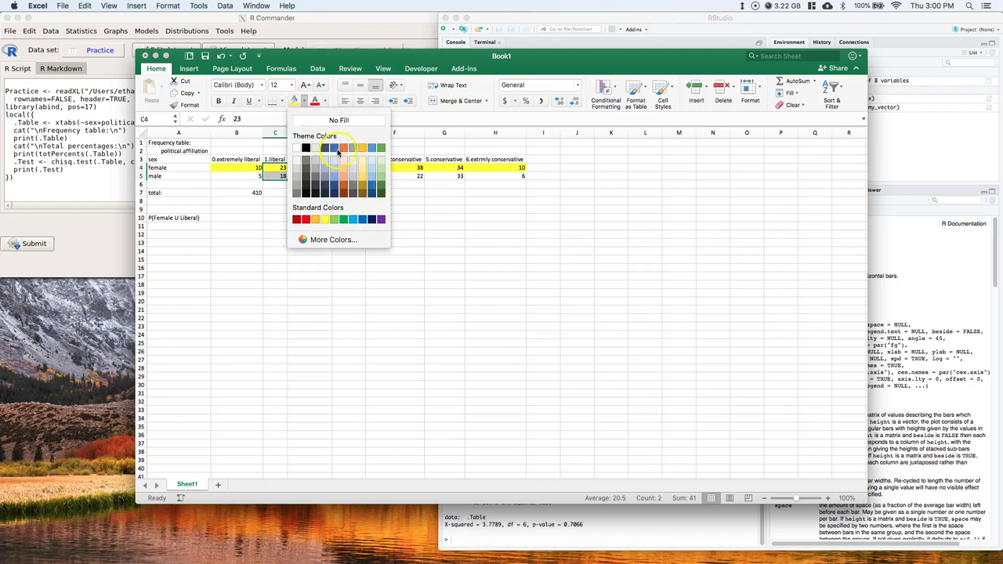
pyautogui.click(352, 218)
pyautogui.click(323, 209)
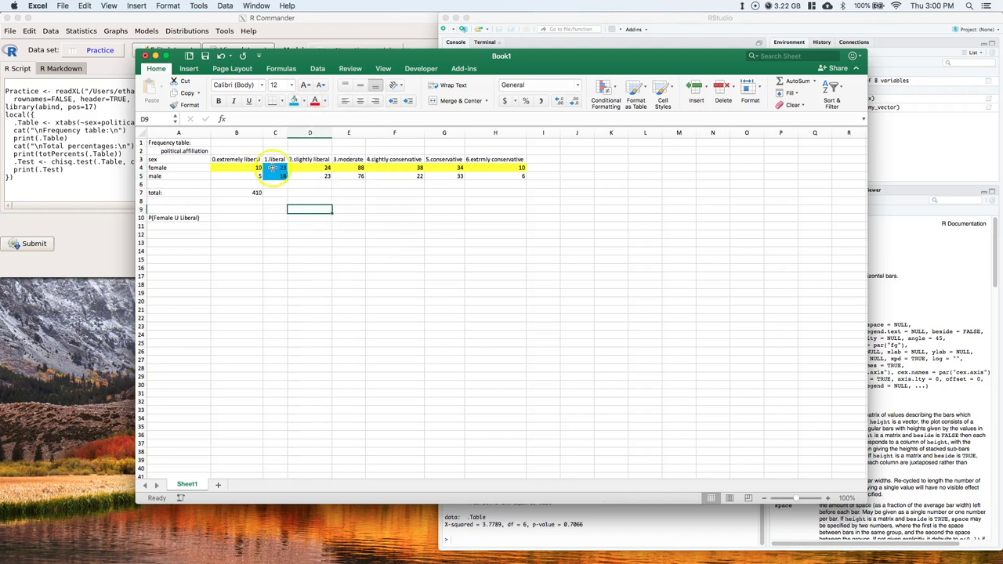
pyautogui.moveTo(272, 168); pyautogui.dragTo(277, 175)
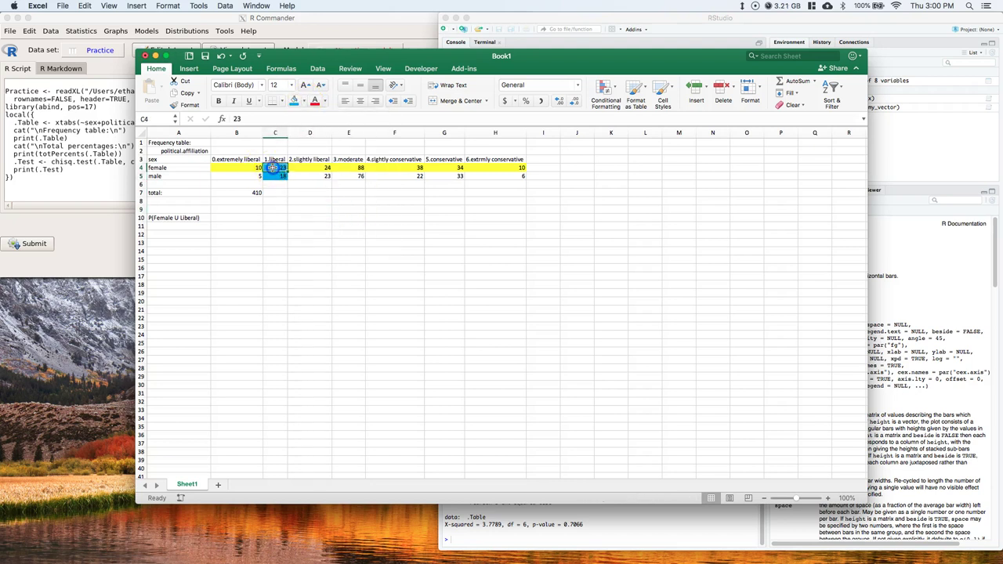
pyautogui.click(304, 102)
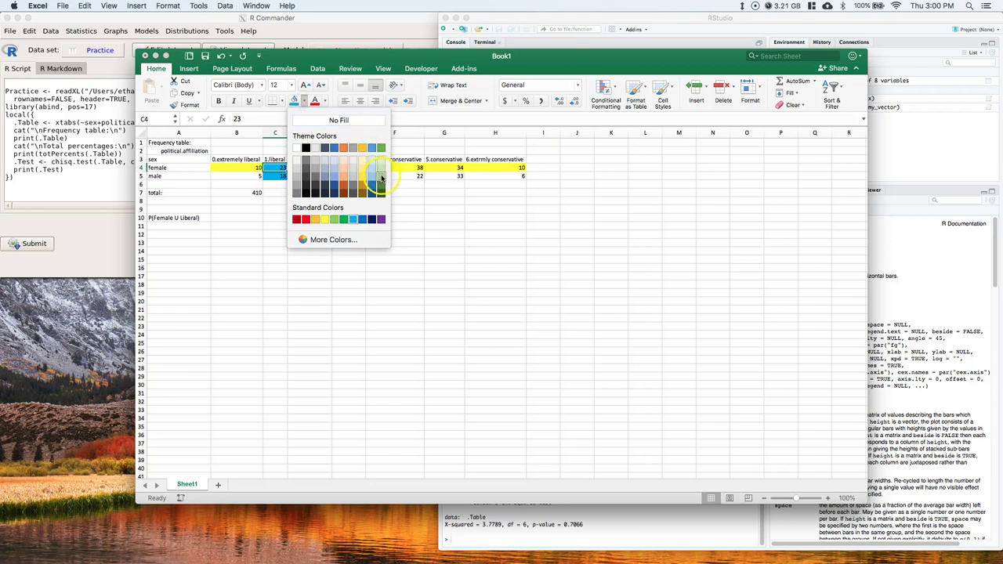
pyautogui.click(381, 179)
pyautogui.click(349, 202)
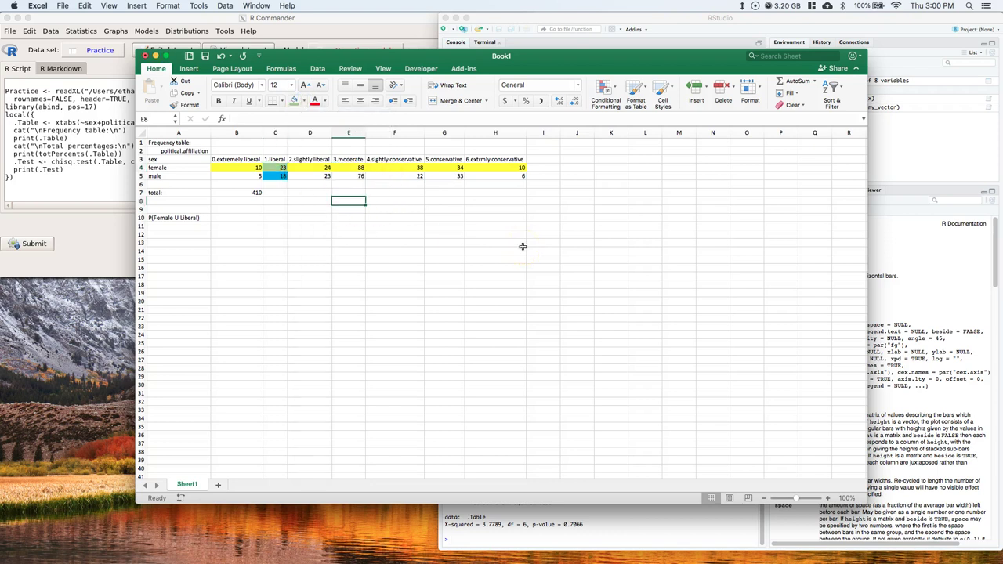
# - Enter the text note 'P(Female)+P(Liberal)-P(Female n Liberal)' in B10
pyautogui.click(229, 217)
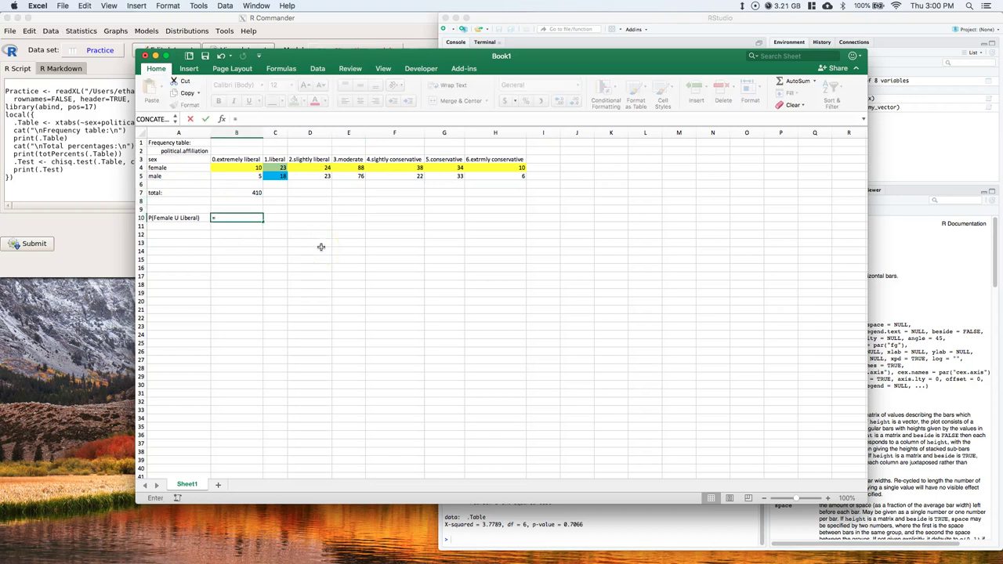
pyautogui.write('=p')
pyautogui.press('BackSpace')
pyautogui.press('BackSpace')
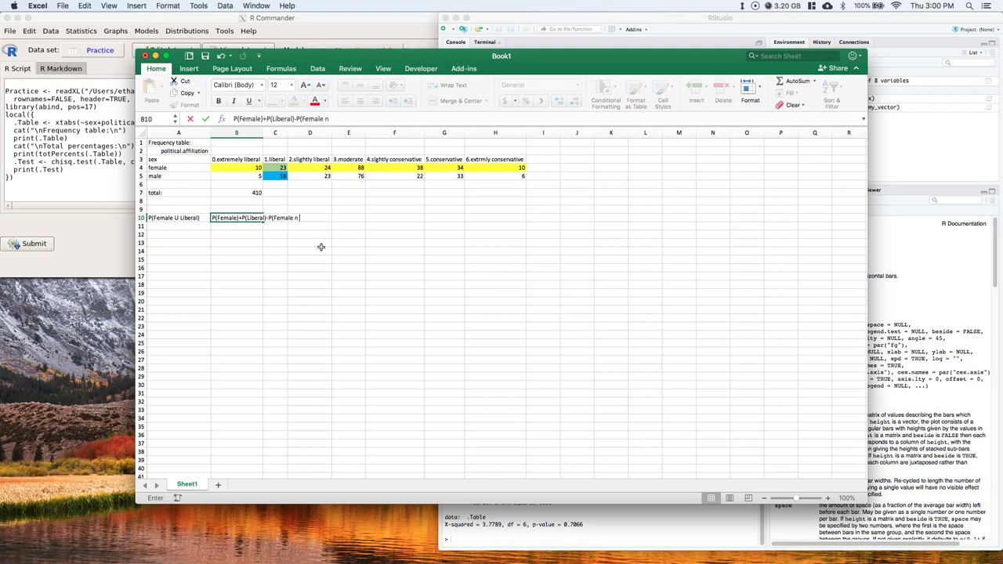
pyautogui.write('beral)')
pyautogui.press('Return')
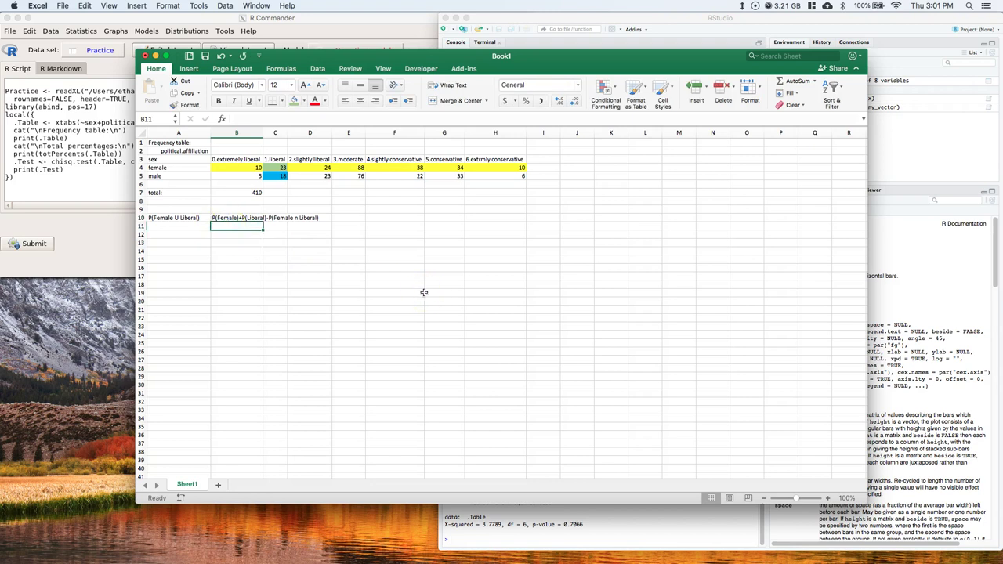
pyautogui.write('=sum(')
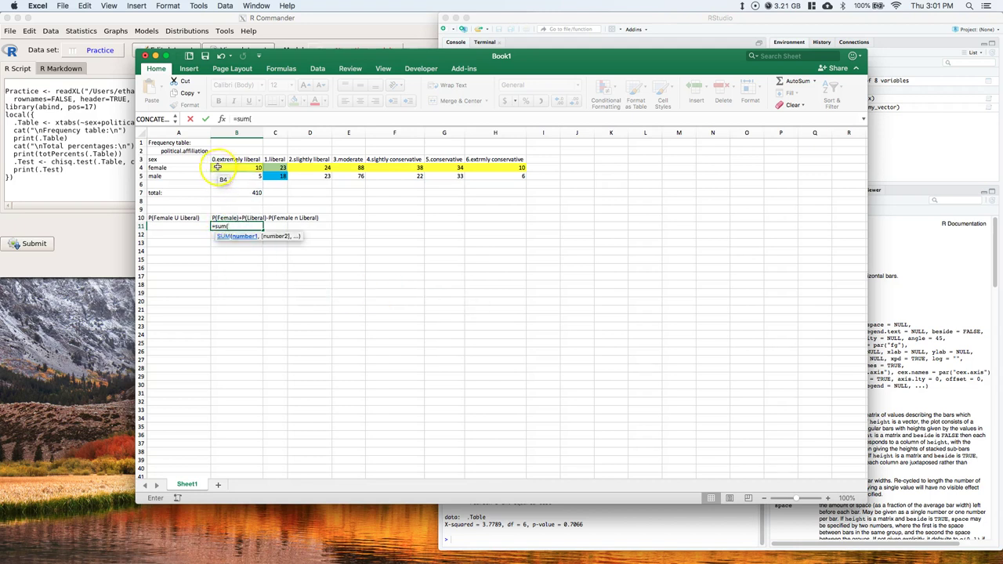
# - Enter =sum(B4:H4)/B7+sum(C4:C5)/B7-C4/B7 in B11, yielding 0.597560976
pyautogui.moveTo(216, 167); pyautogui.dragTo(488, 167)
pyautogui.write(')/')
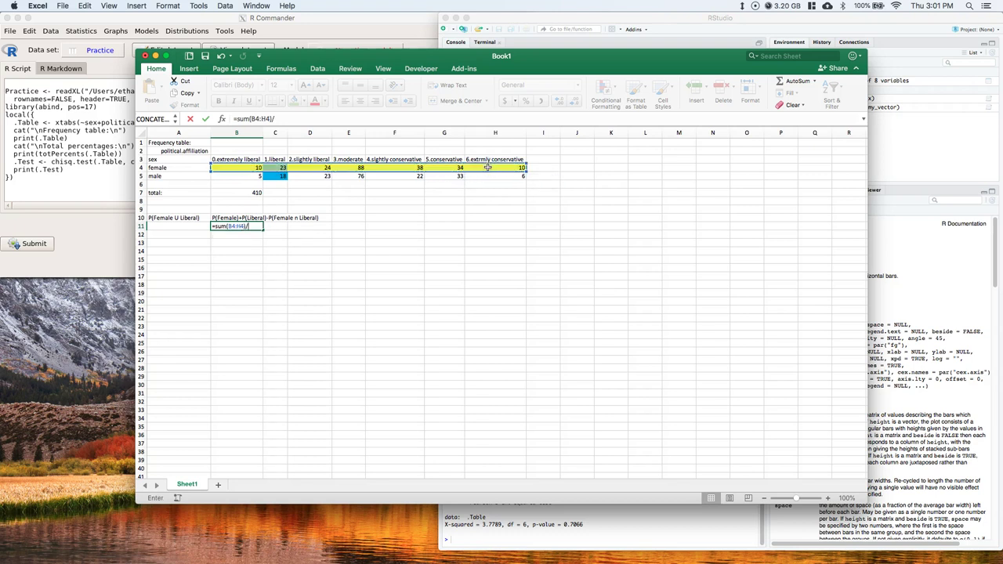
pyautogui.click(245, 193)
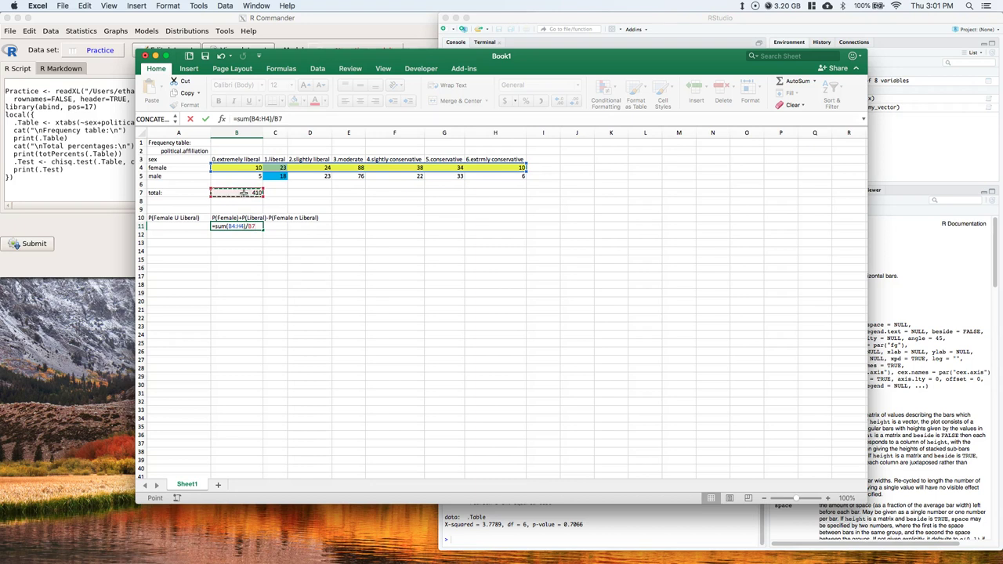
pyautogui.write('+sum(')
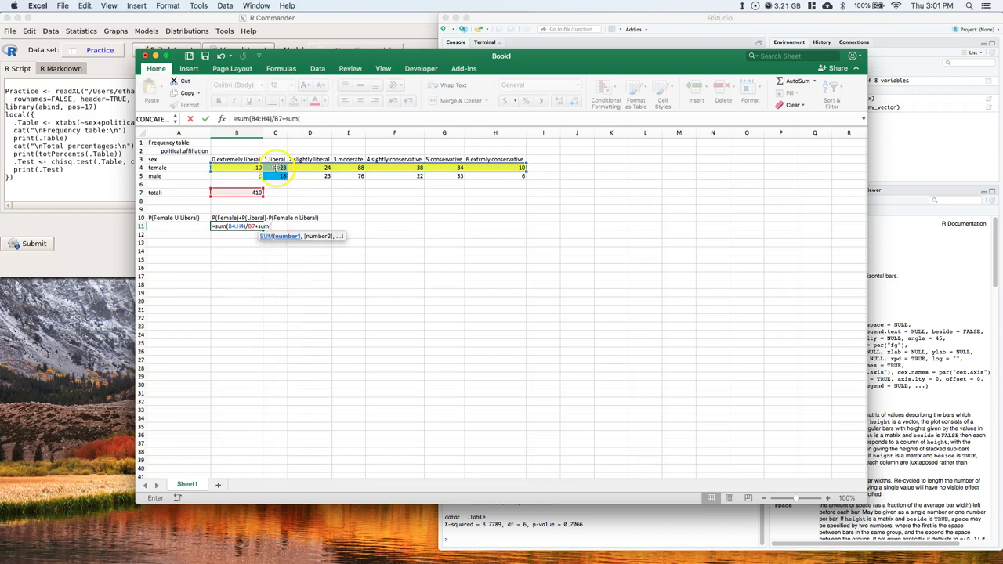
pyautogui.moveTo(274, 167); pyautogui.dragTo(278, 176)
pyautogui.write(')')
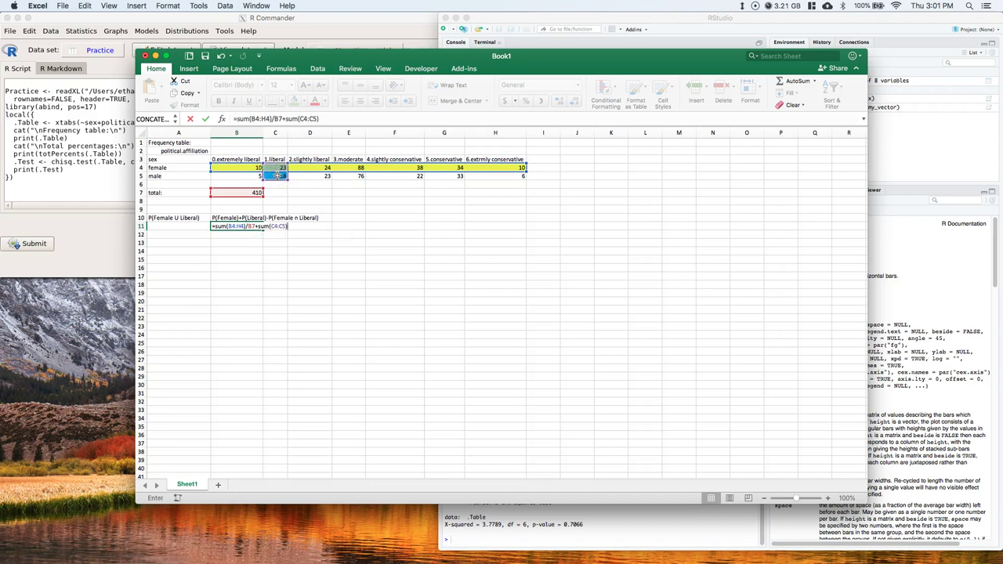
pyautogui.write('/')
pyautogui.click(244, 192)
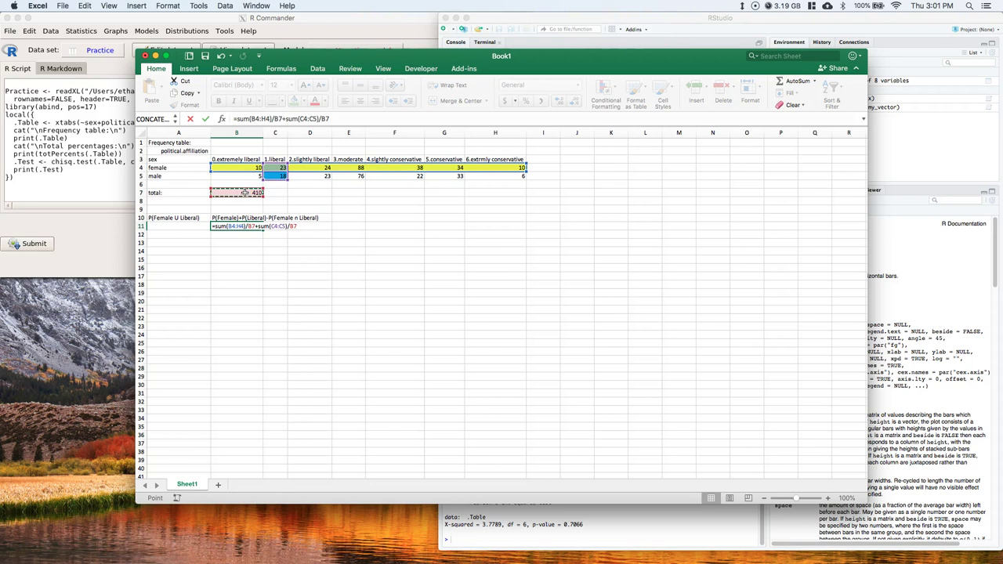
pyautogui.write('-')
pyautogui.click(276, 167)
pyautogui.write('/')
pyautogui.click(236, 192)
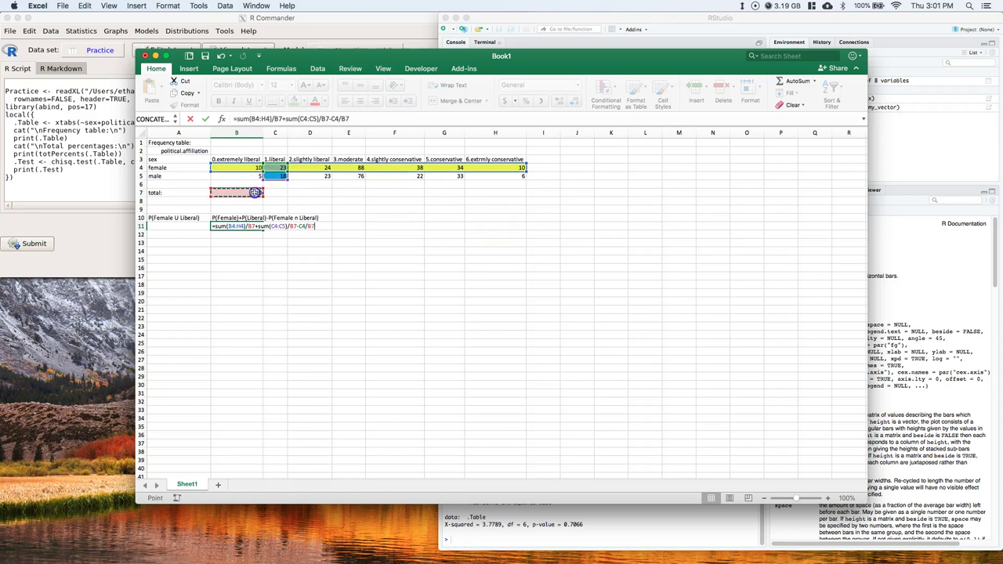
pyautogui.press('Return')
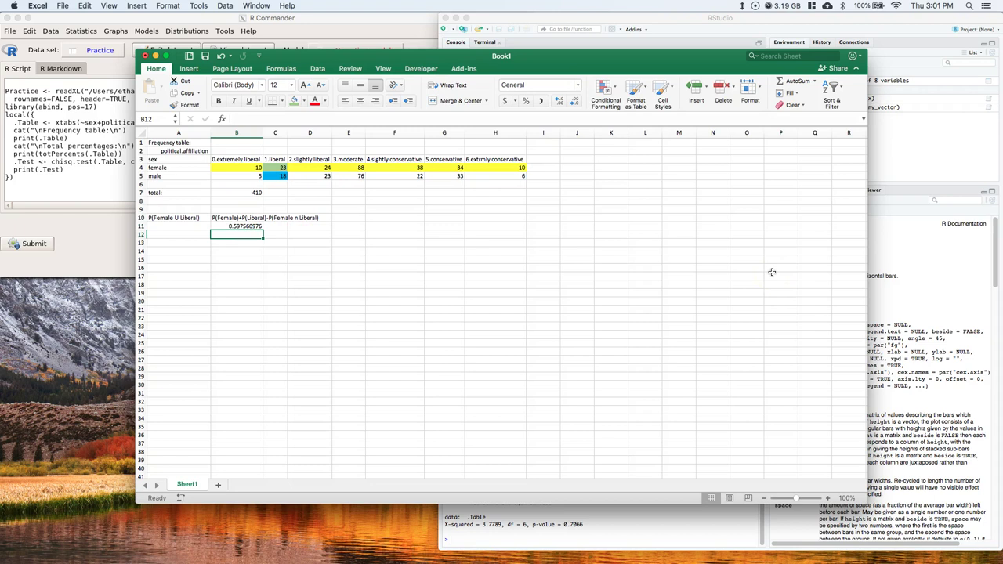
# - Decrease B11's decimal places three times so it displays 0.5976
pyautogui.click(235, 226)
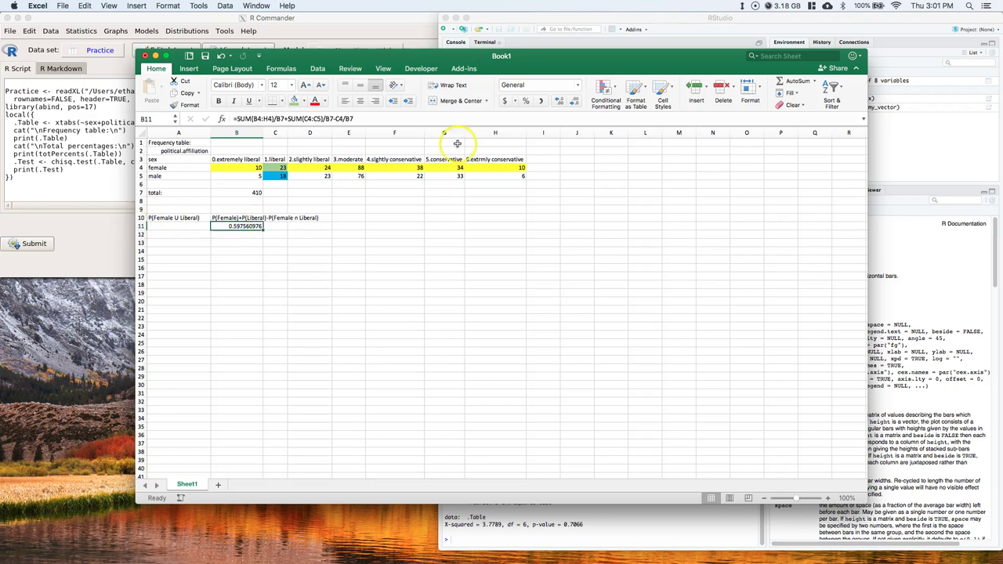
pyautogui.click(576, 102)
pyautogui.click(576, 103)
pyautogui.click(576, 102)
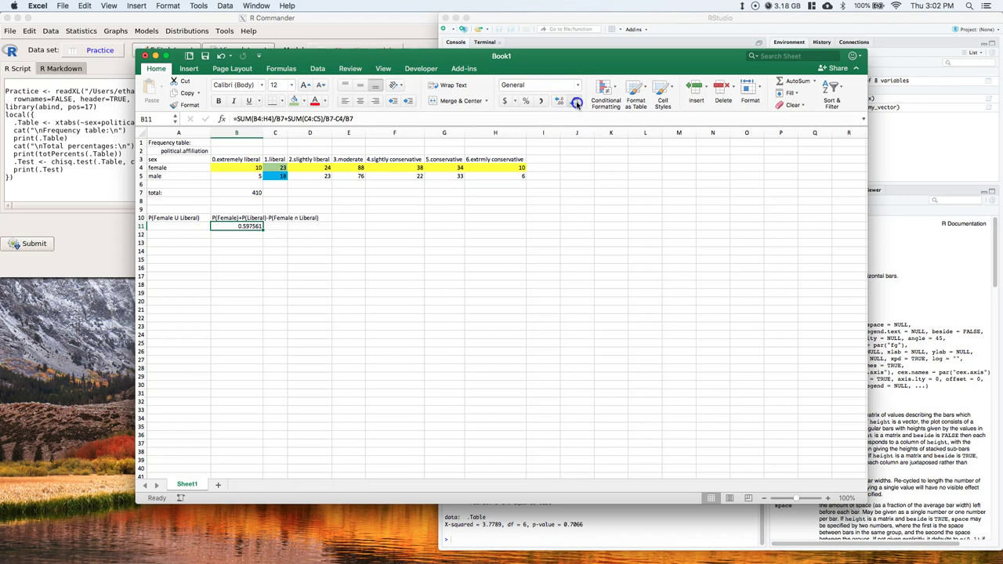
pyautogui.click(576, 102)
pyautogui.click(576, 102)
pyautogui.click(266, 287)
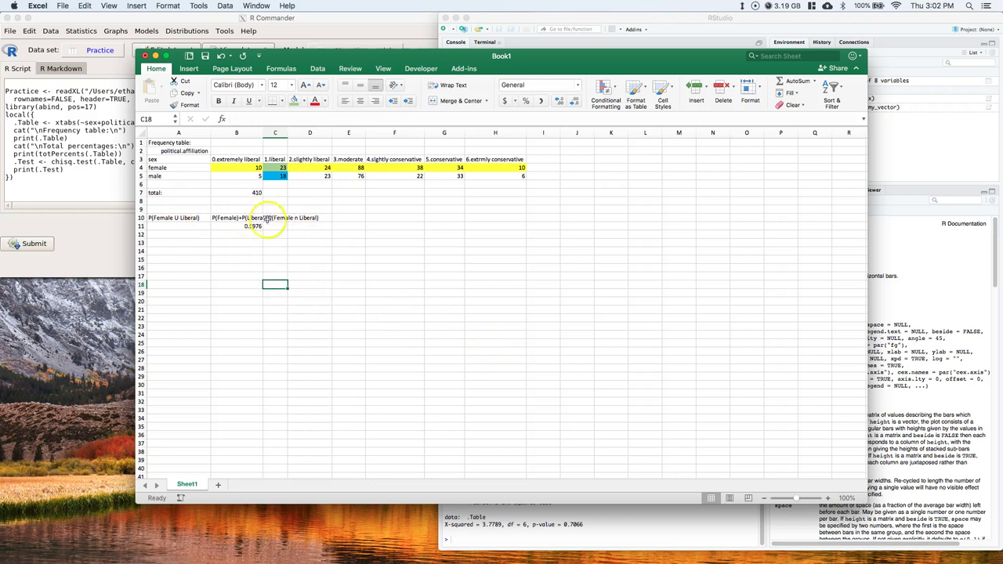